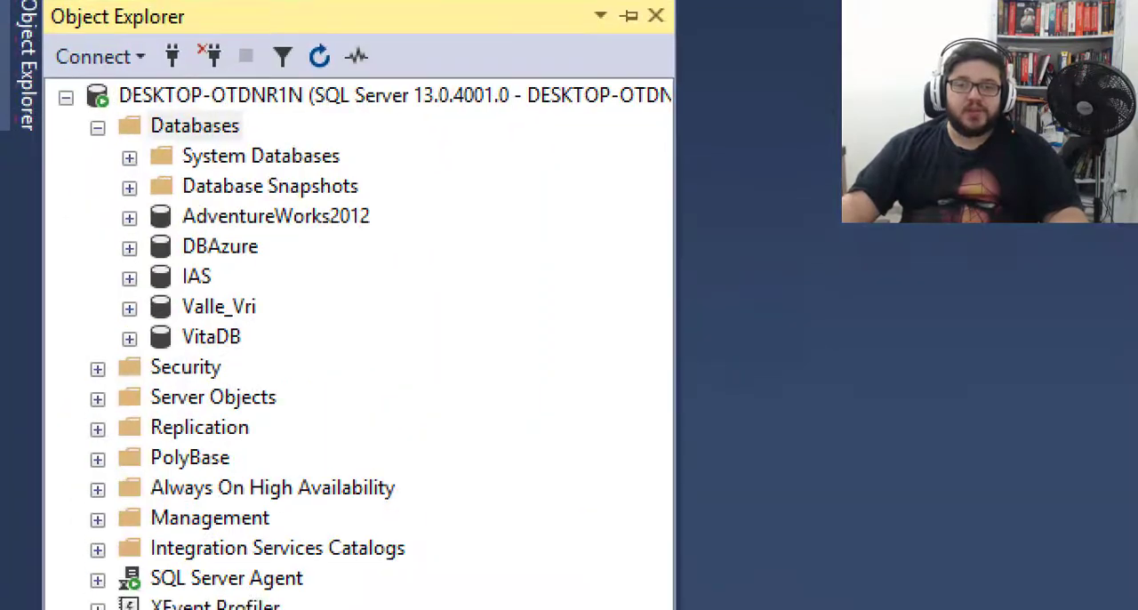
- Expand the DBAzure database and its Tables folder on the DESKTOP-OTDNR1N server to inspect the tables it contains
mouse_move(80, 91)
left_mouse_down()
mouse_move(315, 171)
mouse_move(309, 131)
left_mouse_up()
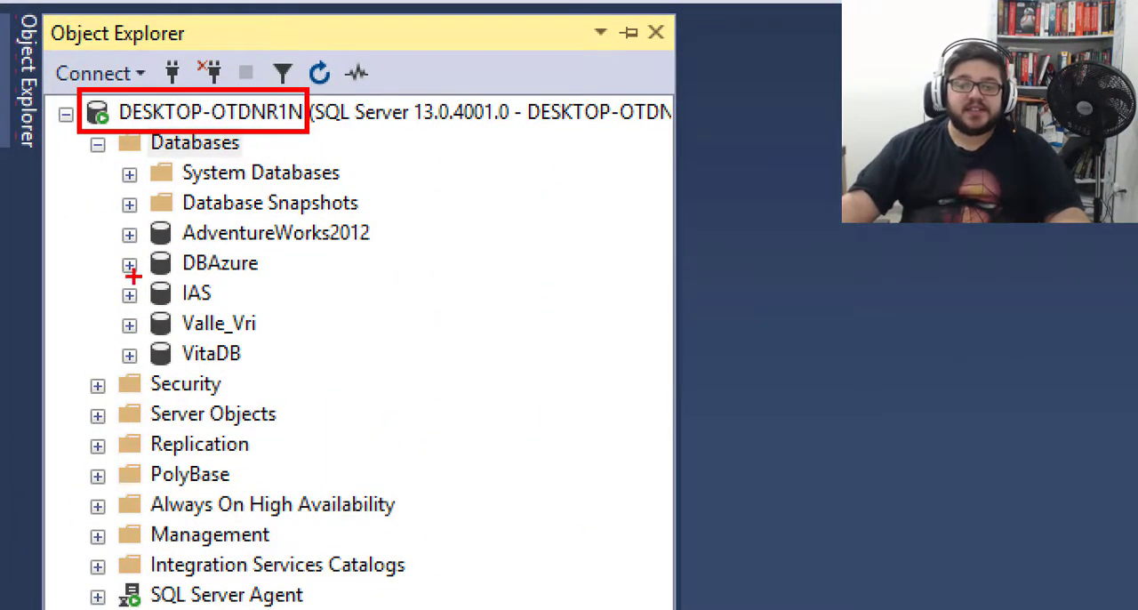
mouse_move(116, 248)
left_mouse_down()
mouse_move(153, 272)
mouse_move(290, 283)
left_mouse_up()
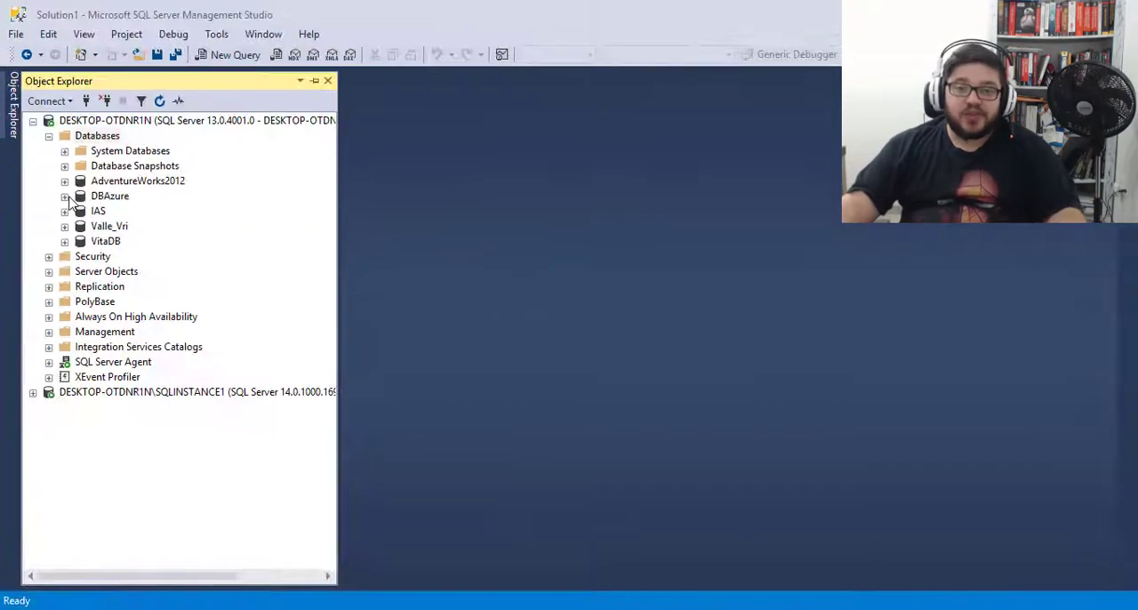
left_click(64, 195)
left_click(80, 226)
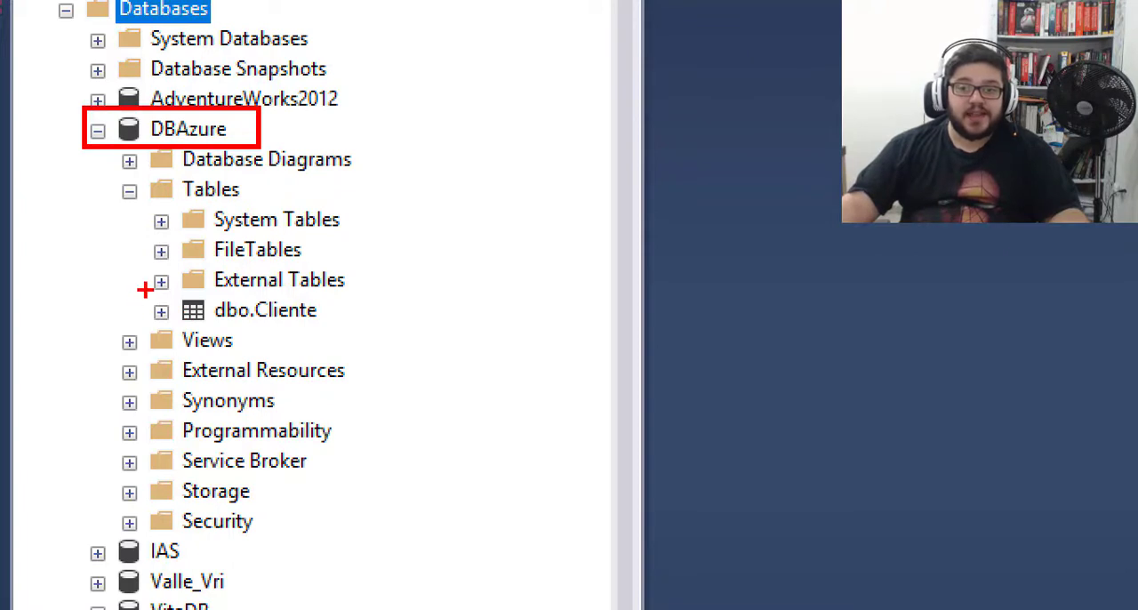
left_click_drag(145, 290, 340, 324)
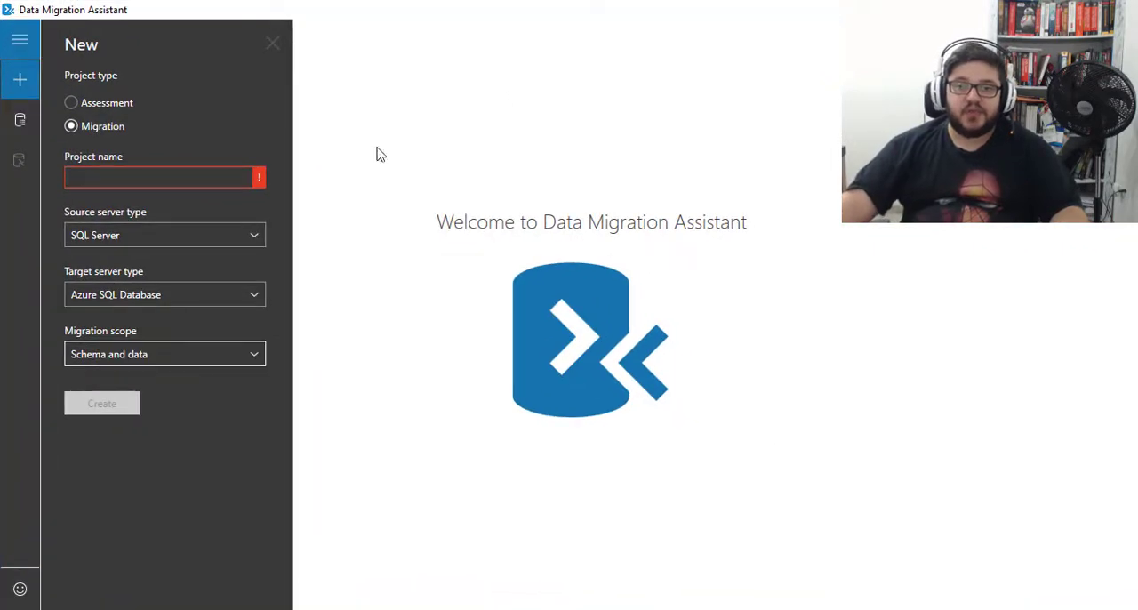
left_click(73, 105)
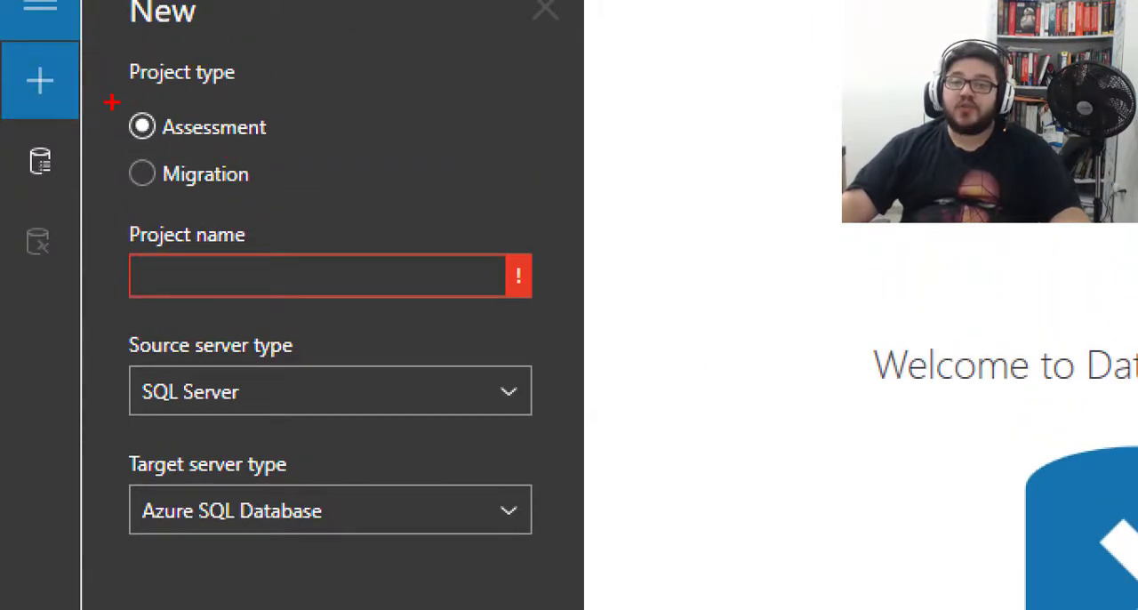
mouse_move(111, 102)
left_mouse_down()
mouse_move(189, 142)
mouse_move(288, 150)
left_mouse_up()
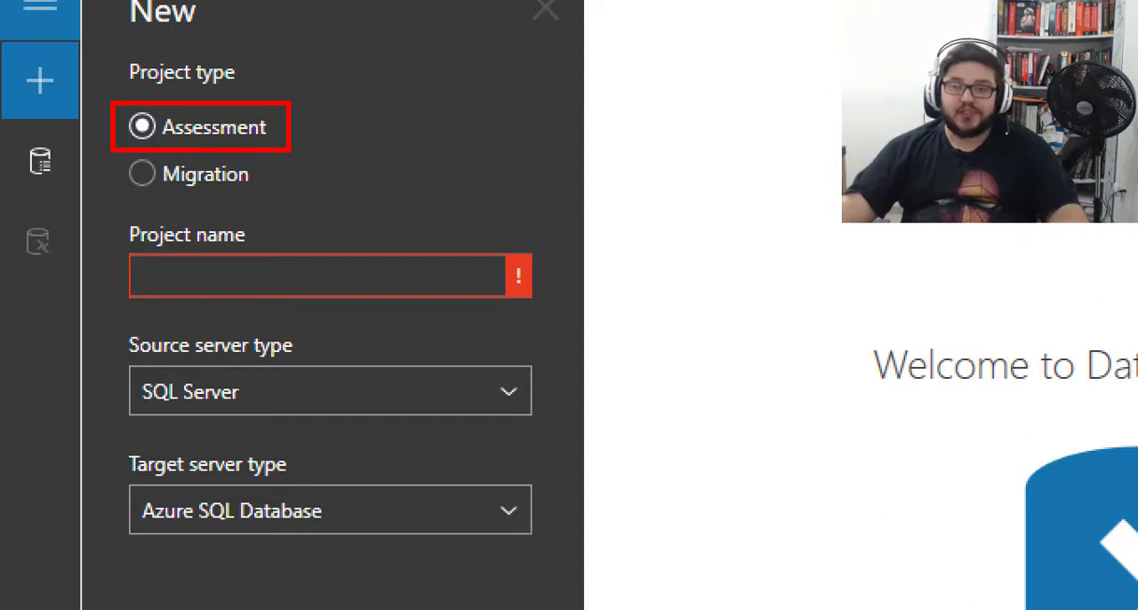
left_click_drag(285, 122, 360, 89)
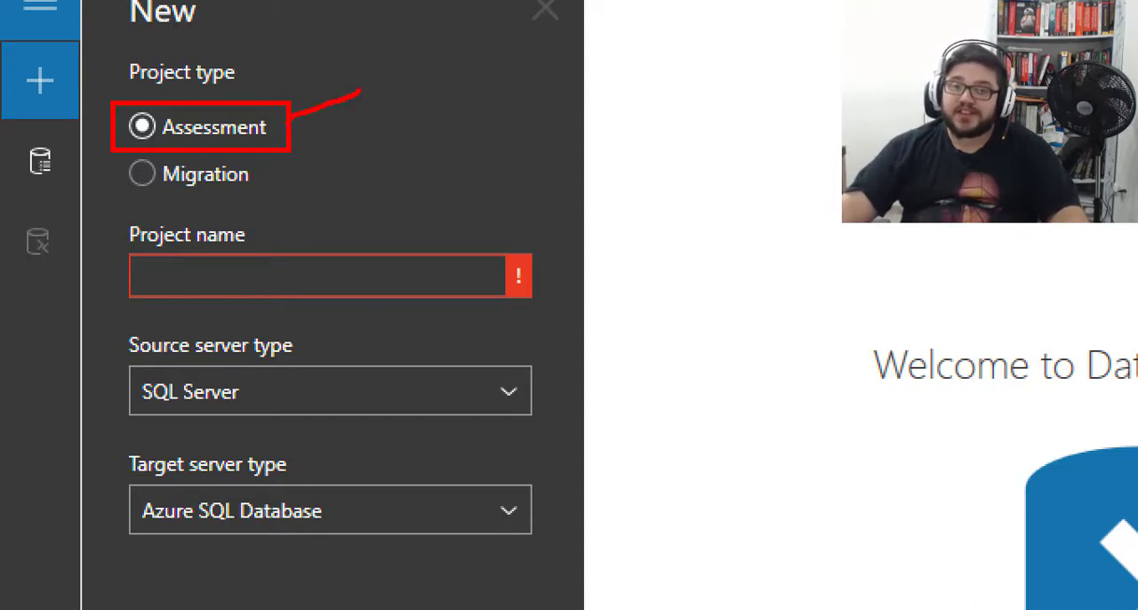
left_click_drag(262, 176, 300, 147)
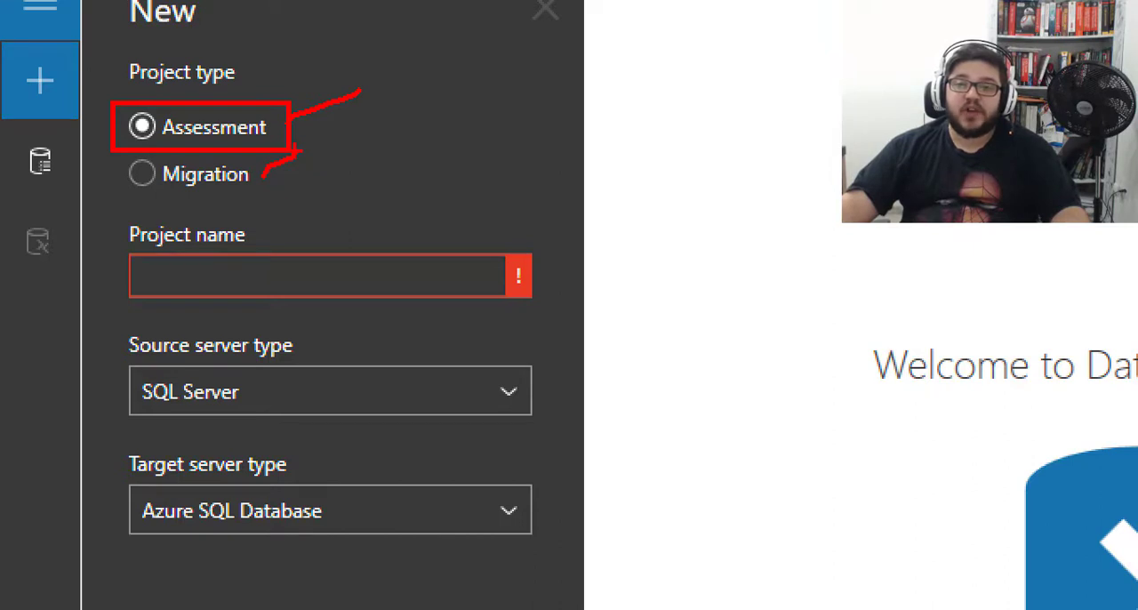
key("Escape")
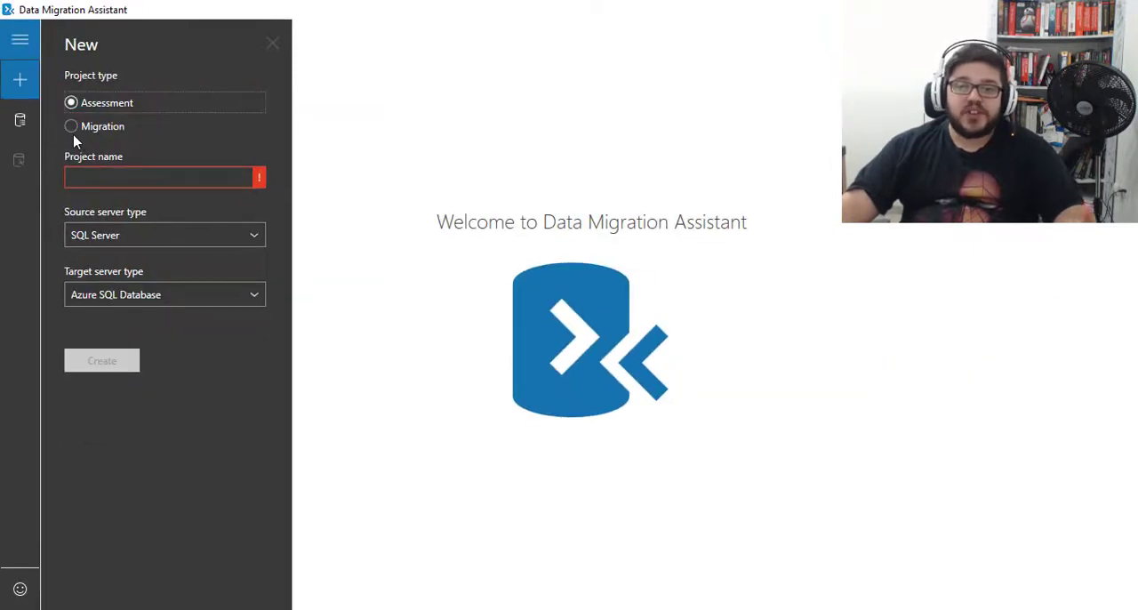
- Set the new project's type to Migration and name it PRJ_MigraDBAzure
left_click(73, 131)
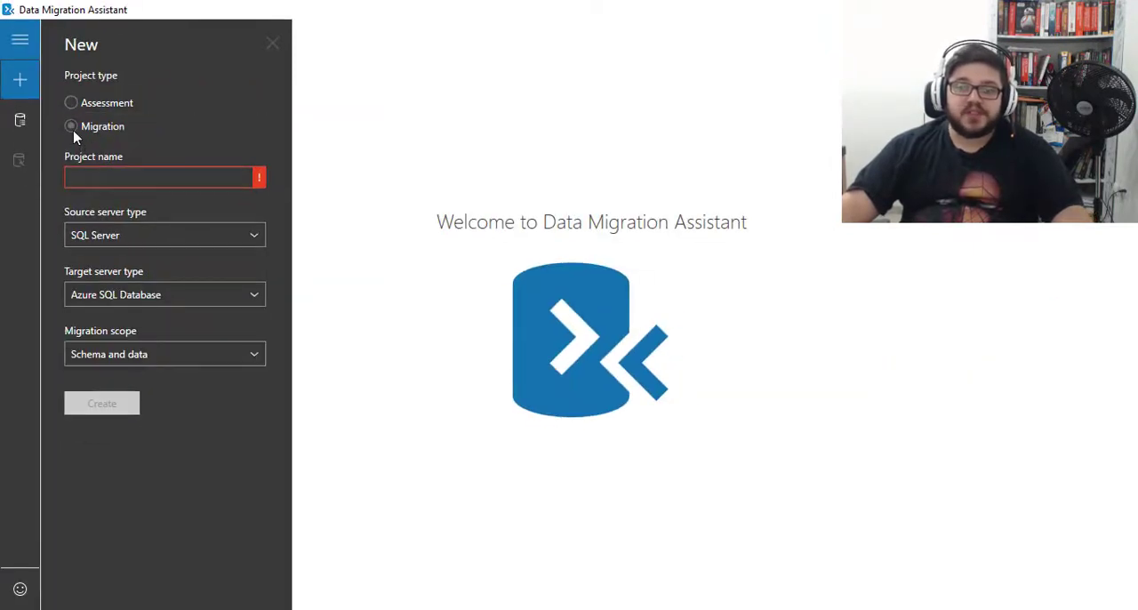
left_click(95, 175)
type("PRJ")
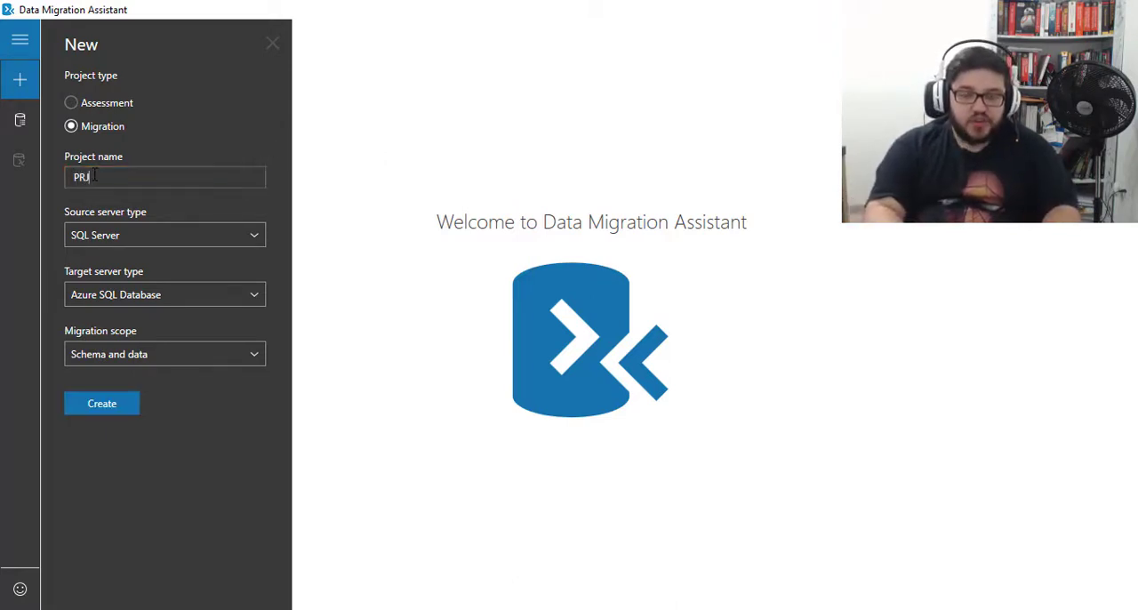
type("_Migra")
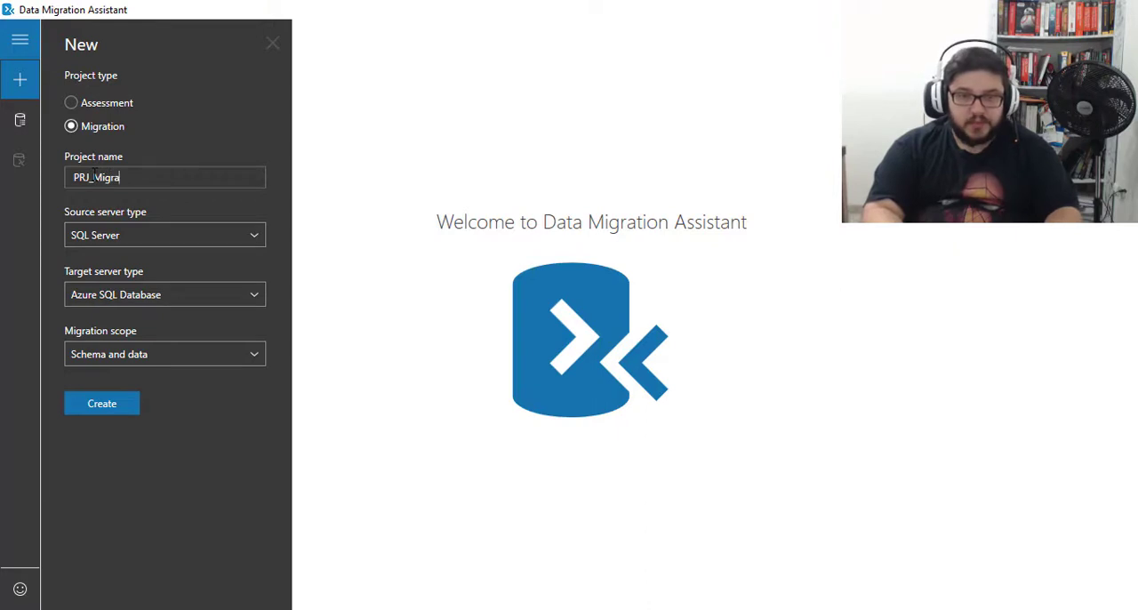
type("DBAz")
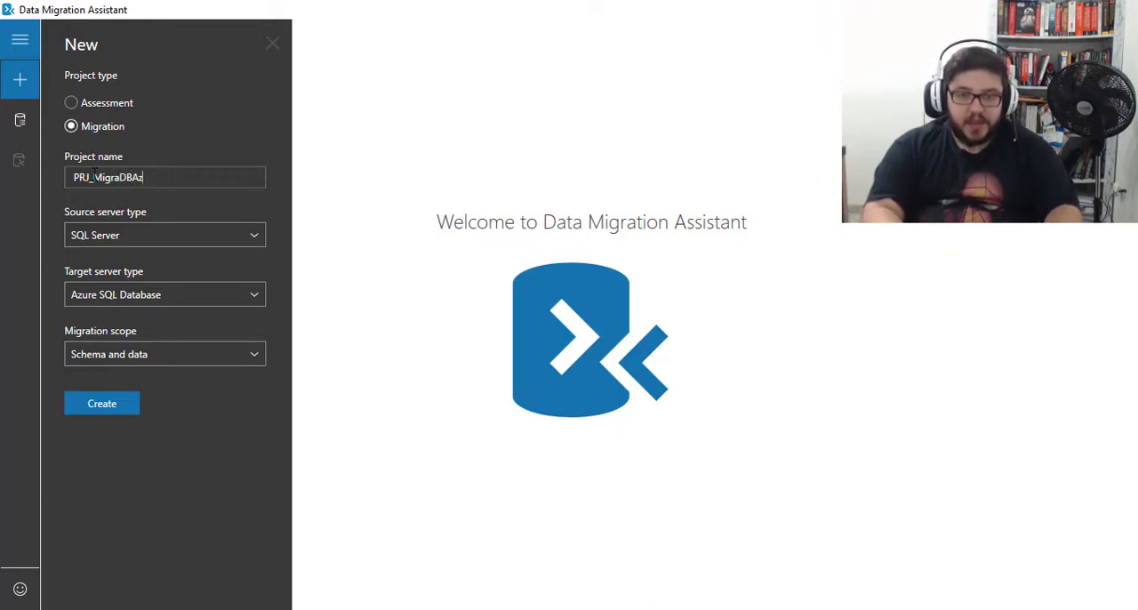
type("ure")
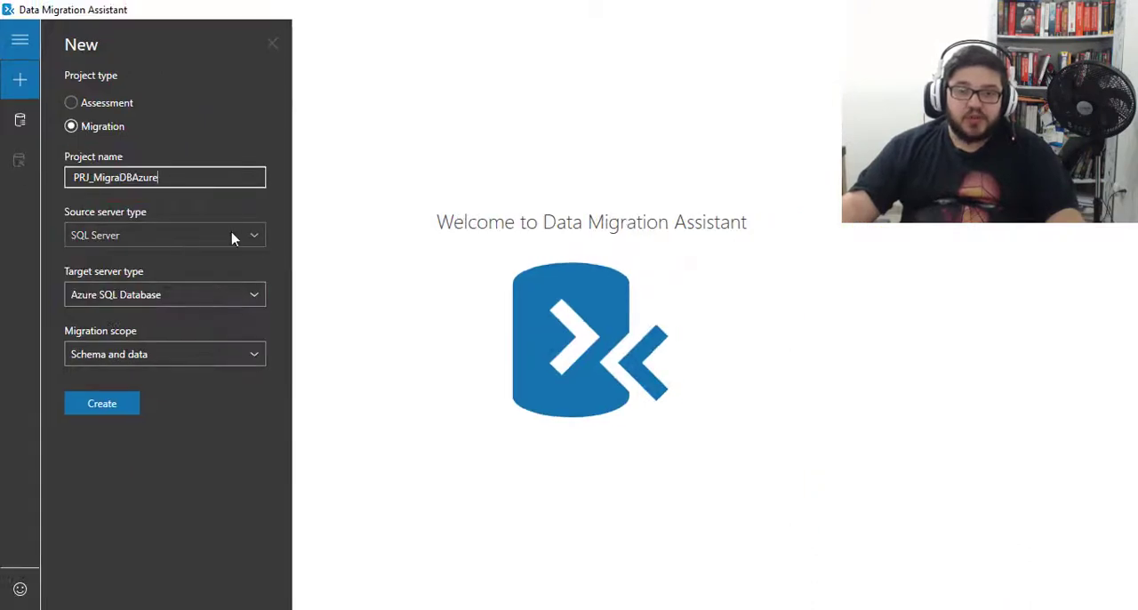
- Review the server type options, keeping SQL Server as the source and choosing Azure SQL Database as the target
left_click(249, 238)
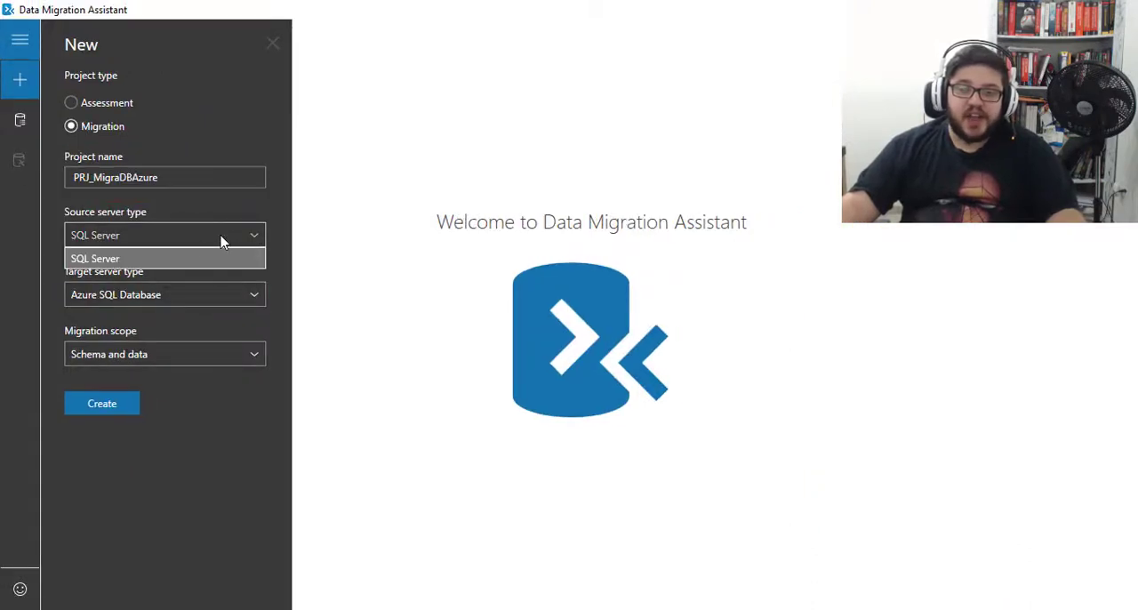
left_click(283, 315)
left_click(254, 302)
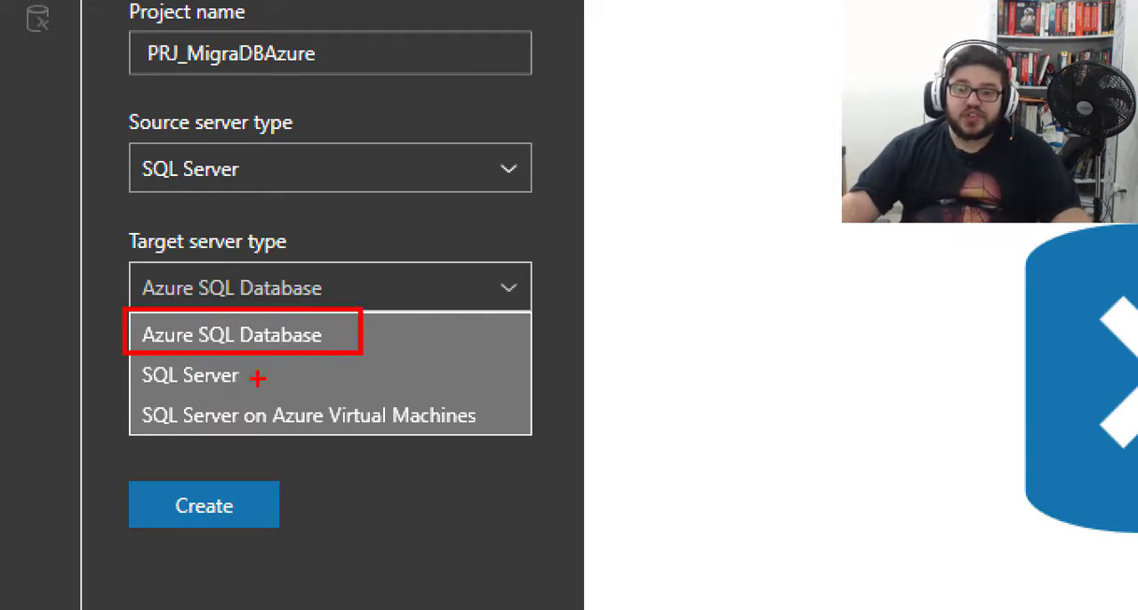
left_click_drag(257, 378, 284, 360)
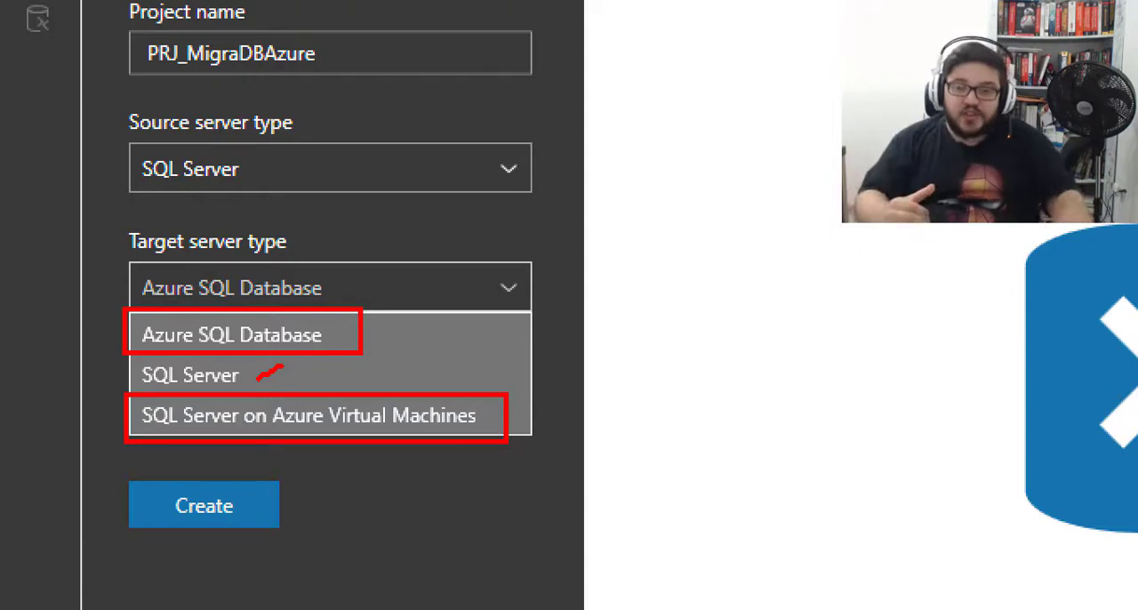
key("Escape")
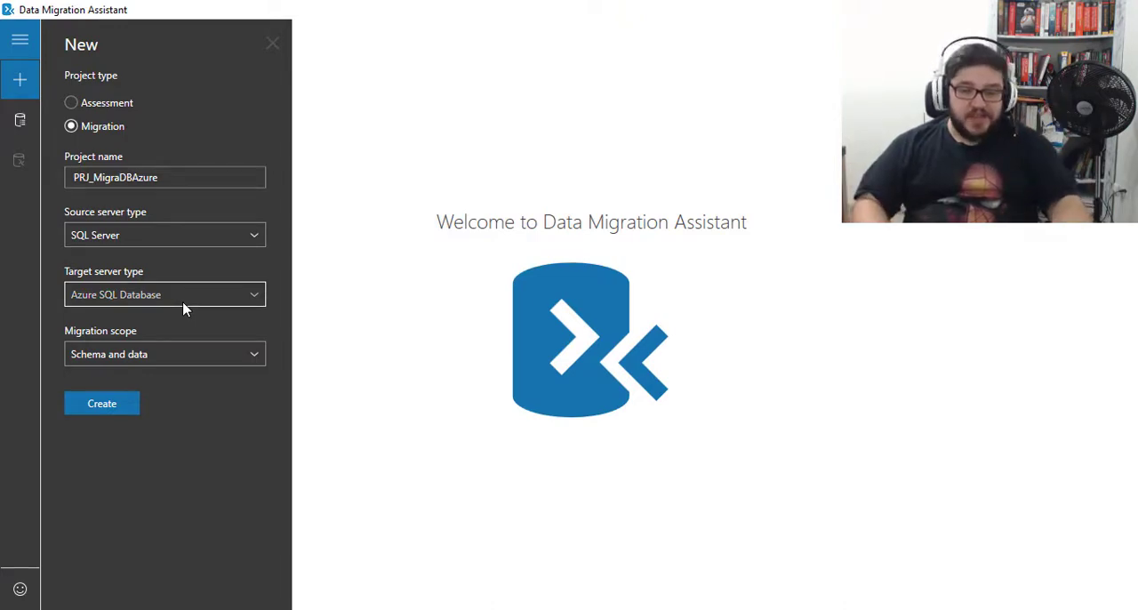
key("ctrl+1")
left_click(141, 307)
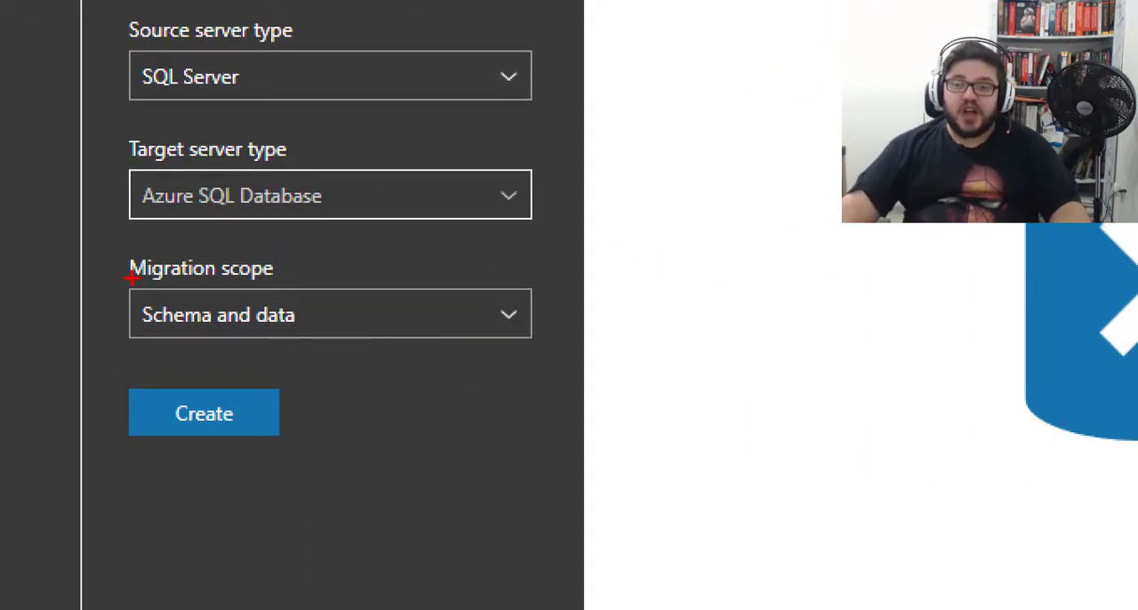
- Review the migration scope options, choose Schema and data, and create the migration project
left_click_drag(120, 251, 560, 367)
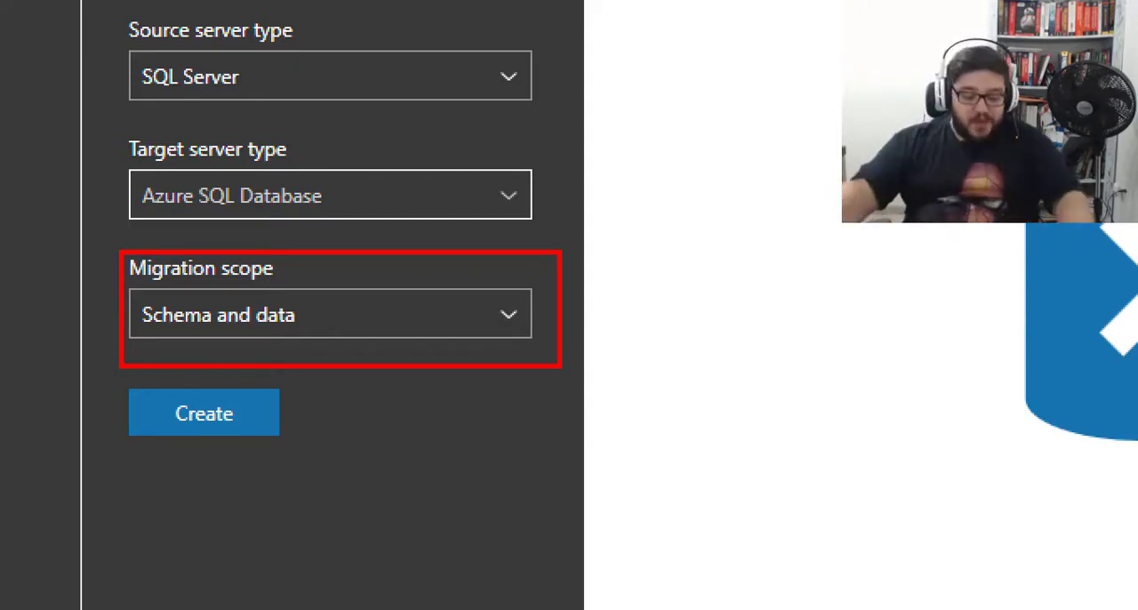
key("Escape")
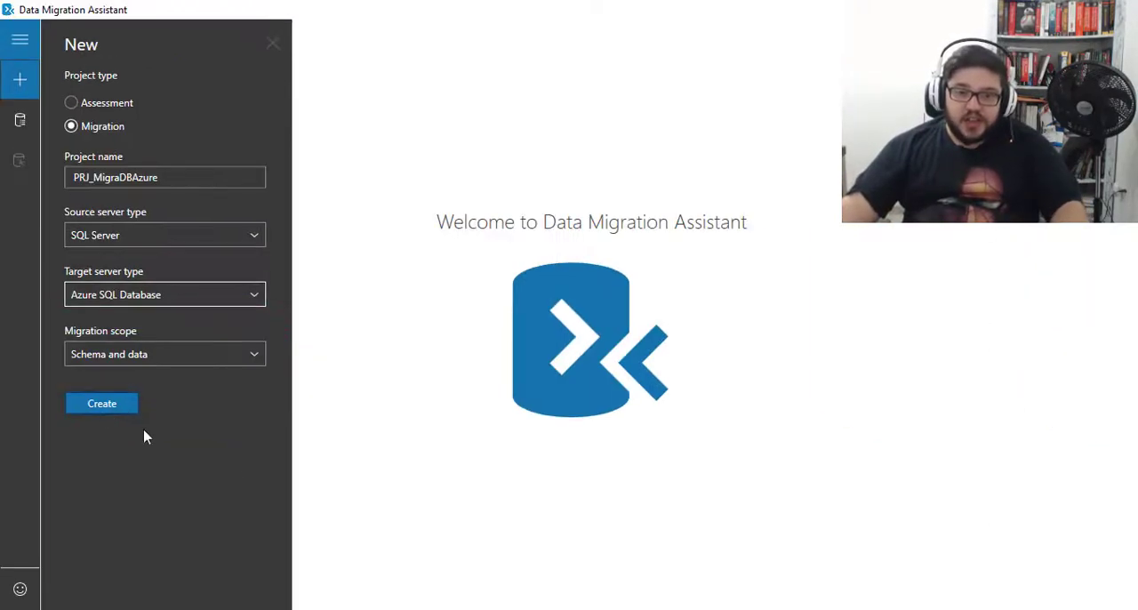
left_click(257, 361)
key("ctrl+1")
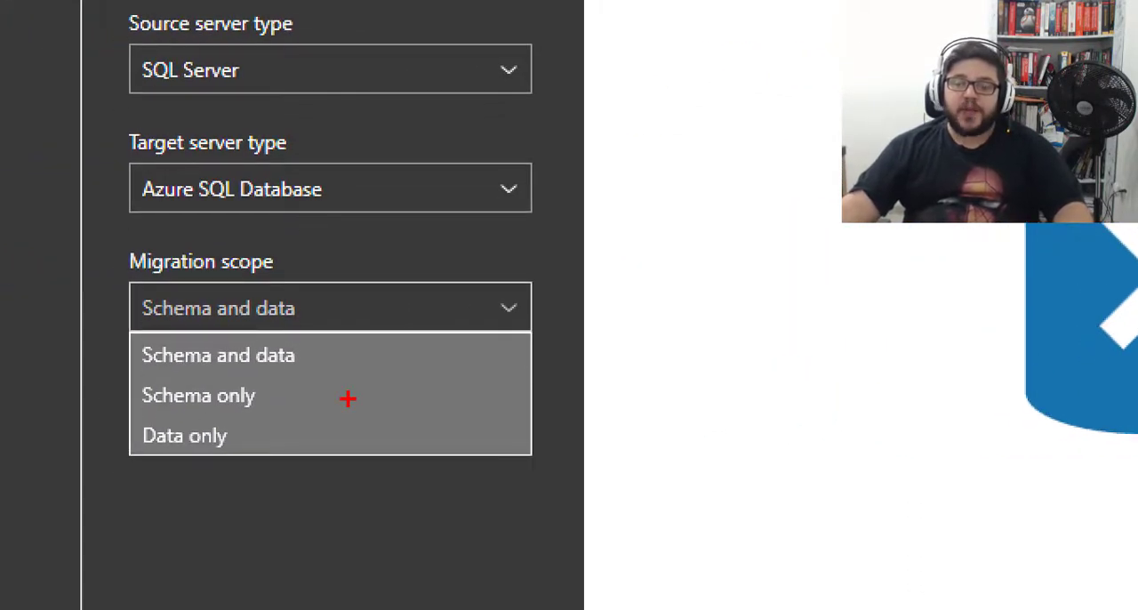
left_click_drag(316, 357, 365, 333)
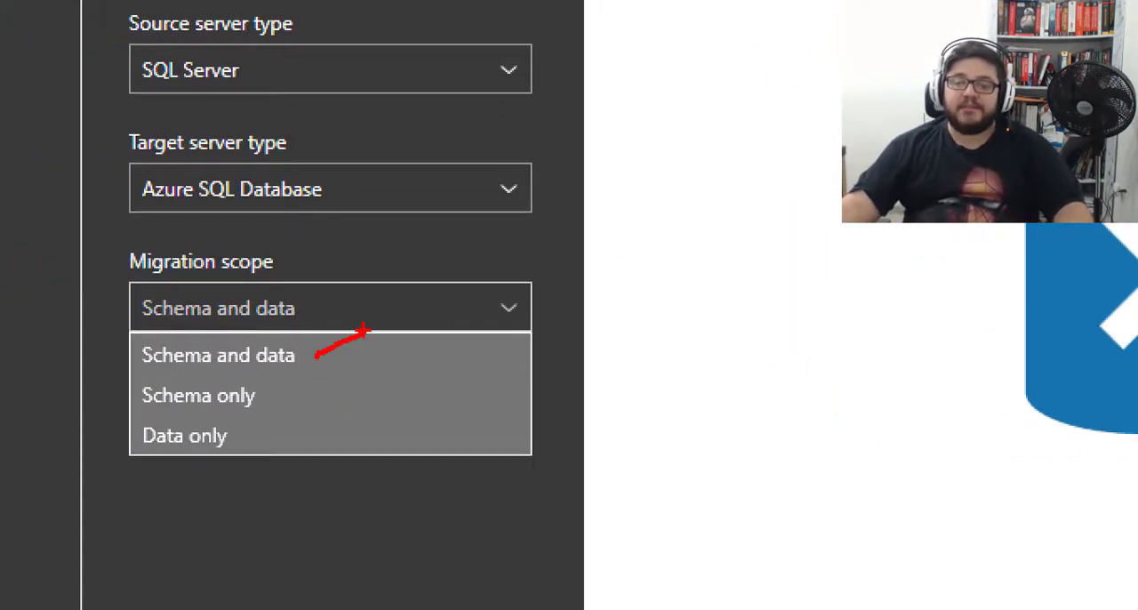
left_click_drag(272, 393, 307, 374)
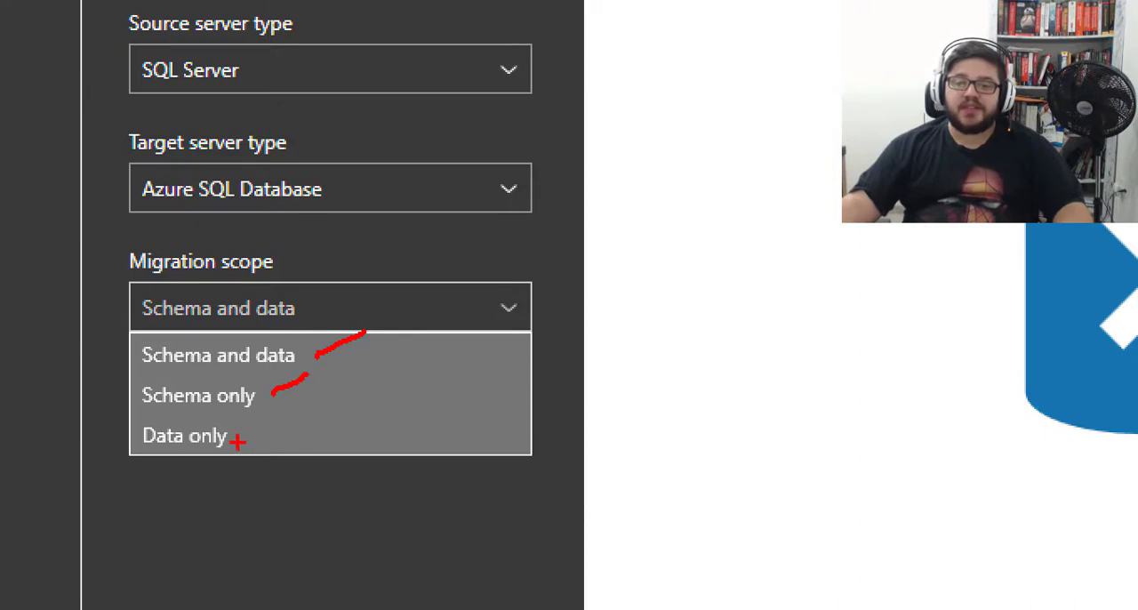
left_click_drag(238, 442, 280, 414)
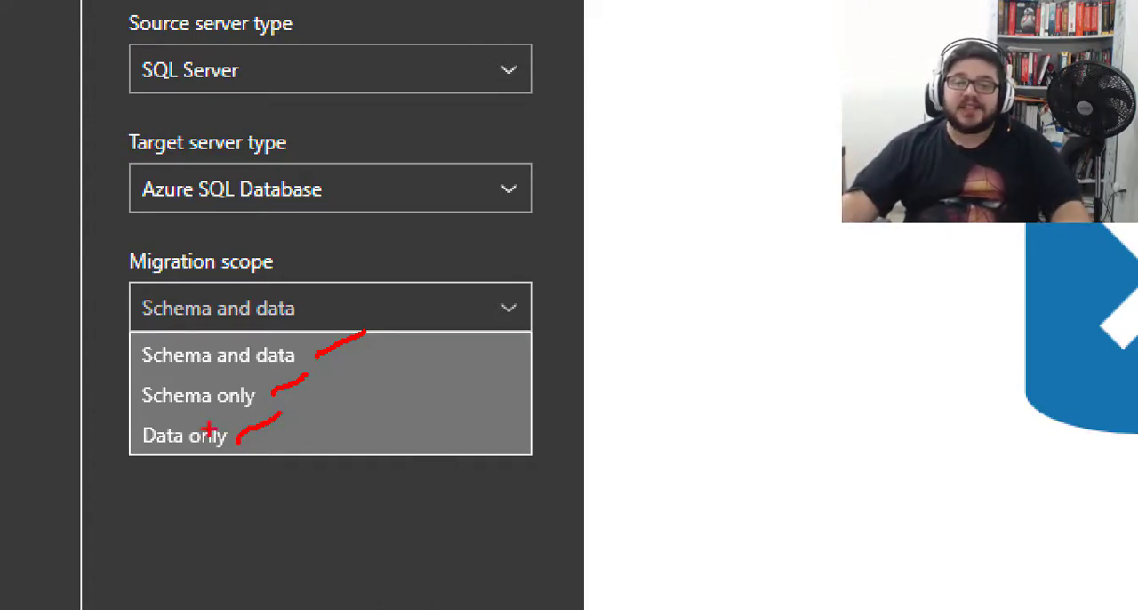
mouse_move(130, 376)
left_mouse_down()
mouse_move(211, 416)
mouse_move(266, 413)
left_mouse_up()
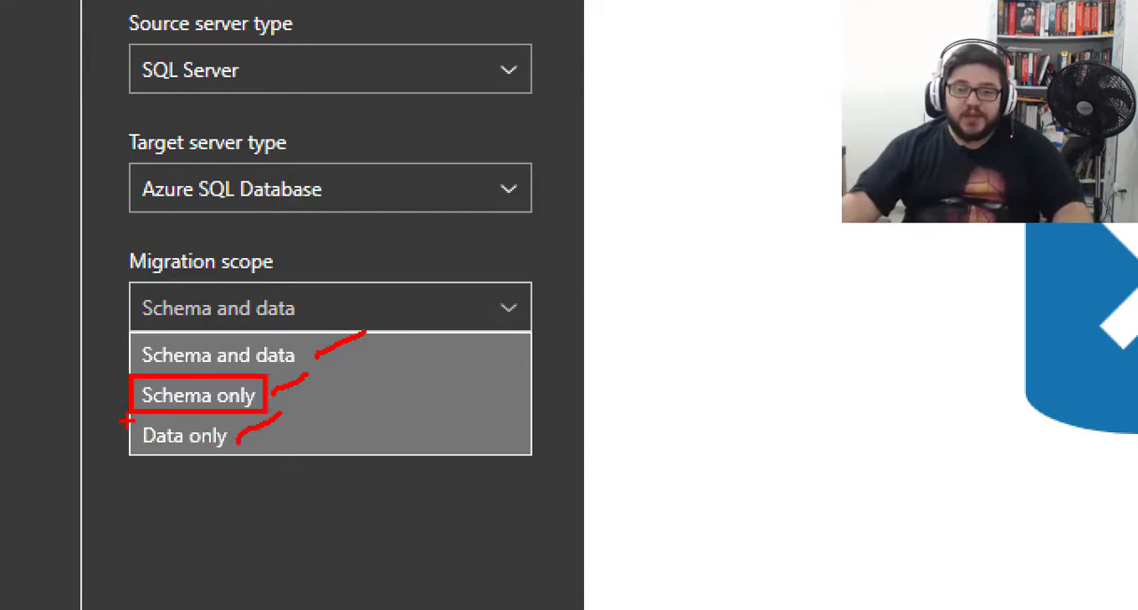
left_click_drag(127, 424, 272, 465)
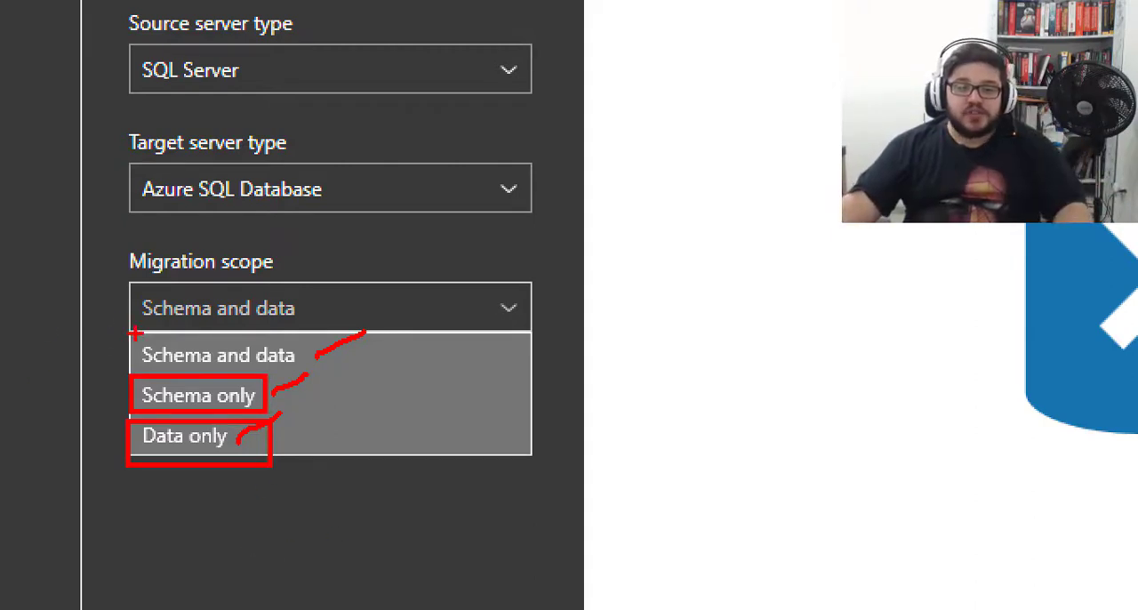
mouse_move(131, 335)
left_mouse_down()
mouse_move(313, 378)
mouse_move(309, 366)
left_mouse_up()
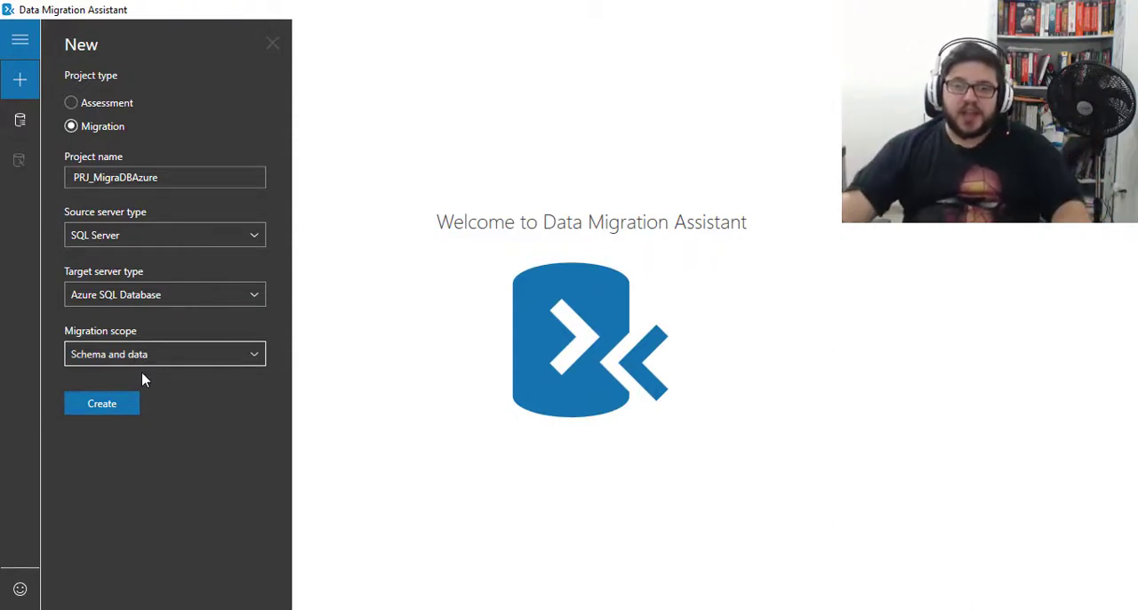
left_click(115, 127)
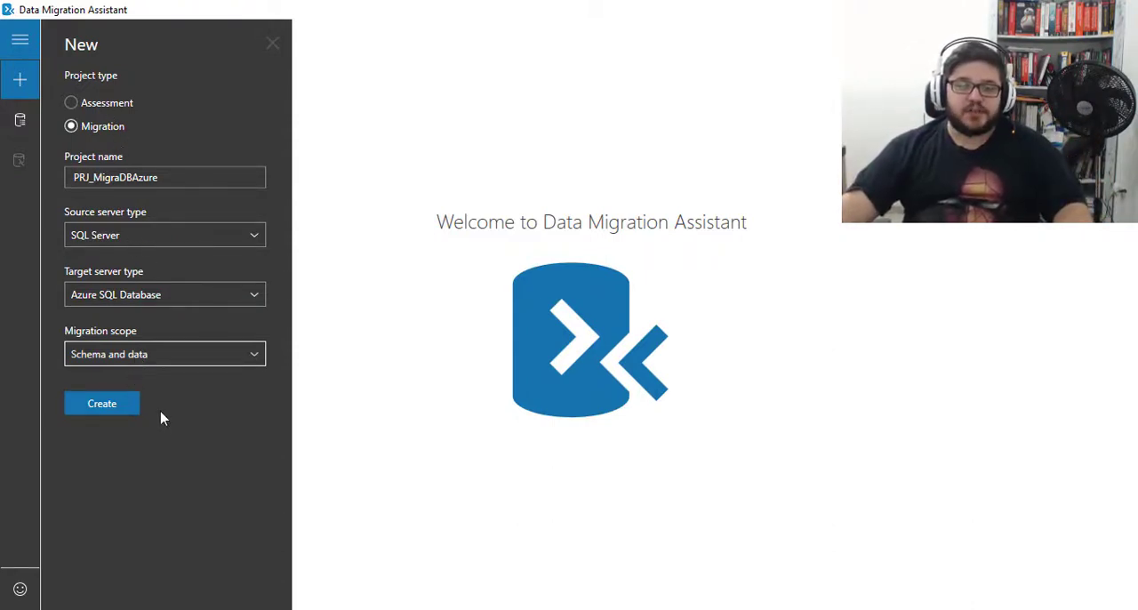
left_click(111, 412)
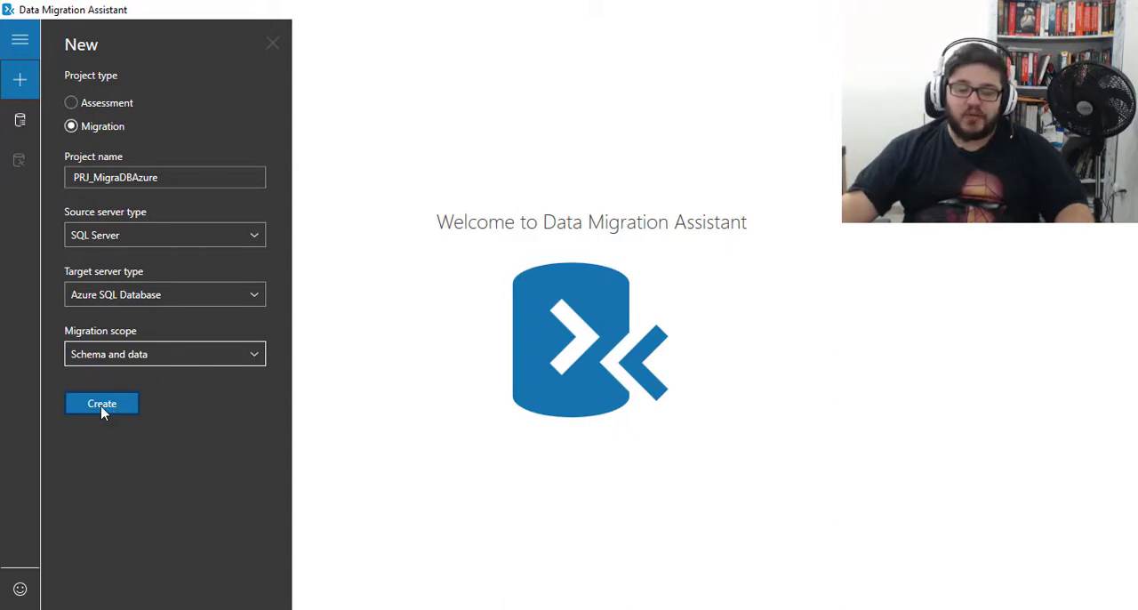
left_click(103, 411)
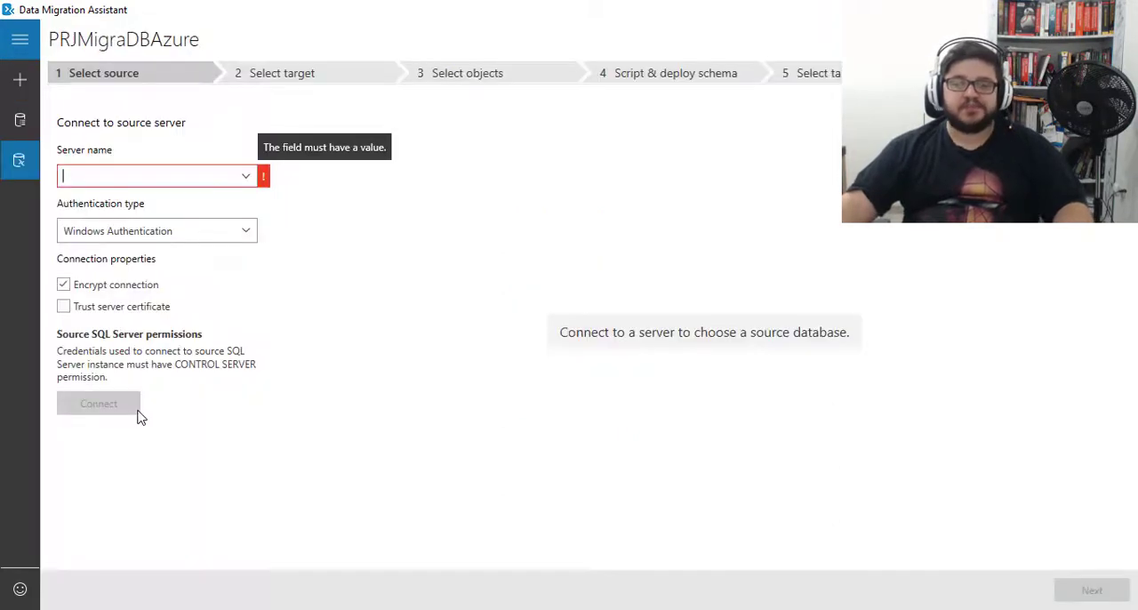
- Connect to source server DESKTOP-OTDNR1N using Windows Authentication, with connection encryption off and the server certificate trusted
left_click(247, 178)
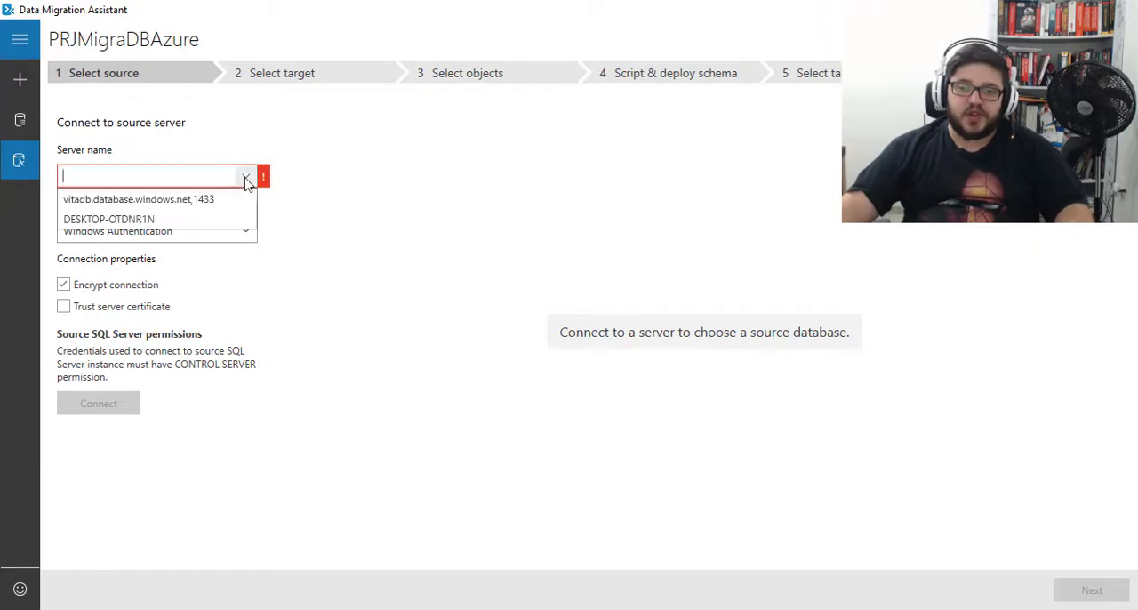
left_click(194, 219)
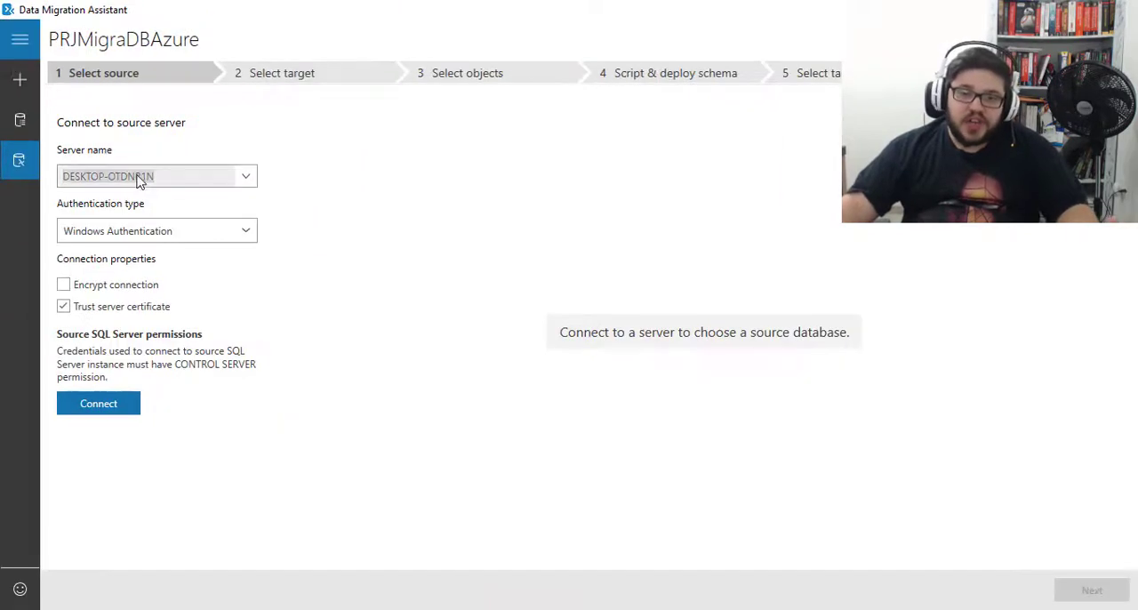
left_click(111, 405)
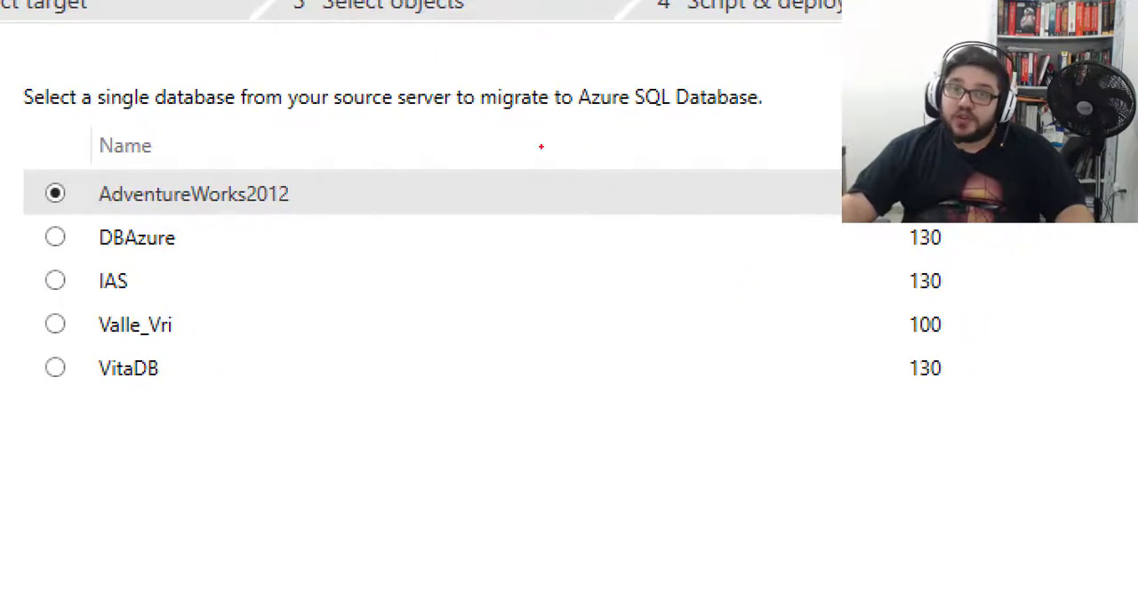
left_click_drag(312, 195, 340, 176)
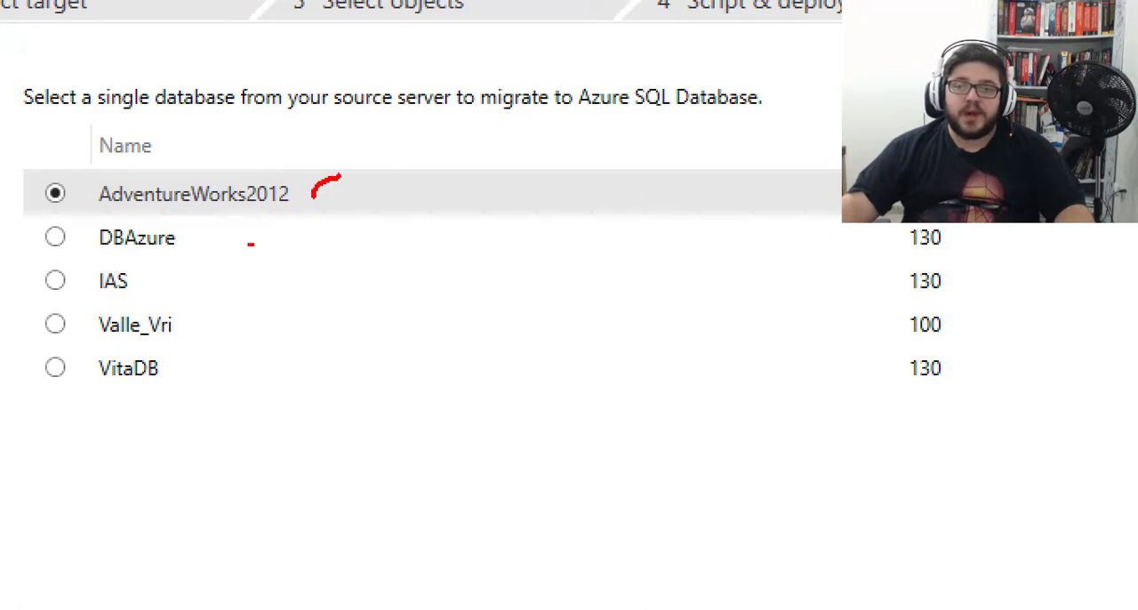
left_click_drag(206, 241, 217, 233)
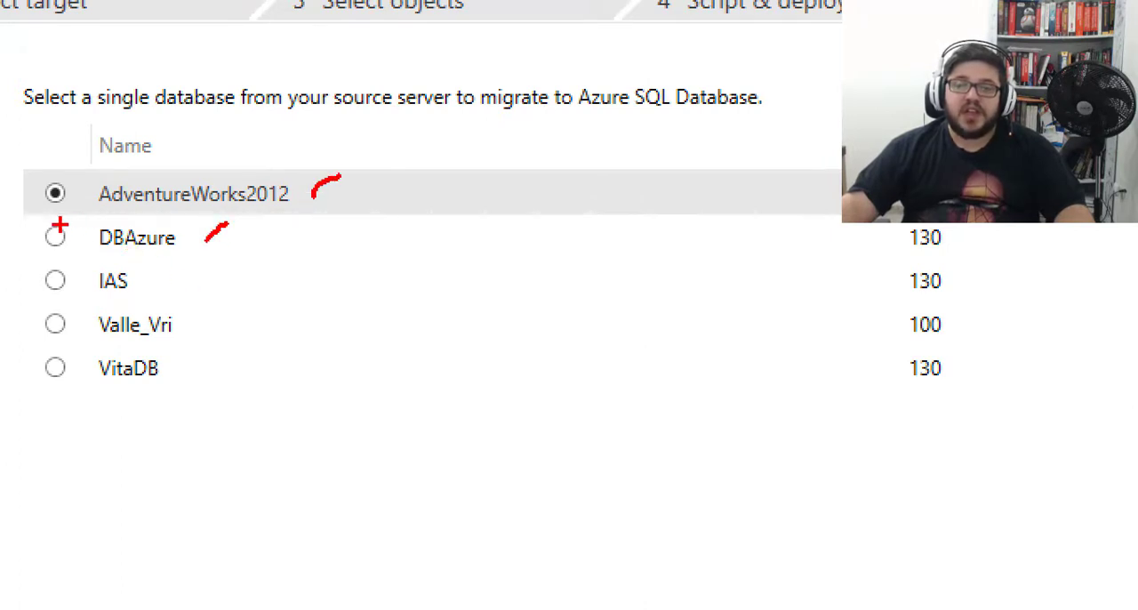
mouse_move(39, 212)
left_mouse_down()
mouse_move(213, 264)
mouse_move(613, 236)
mouse_move(987, 249)
mouse_move(983, 259)
left_mouse_up()
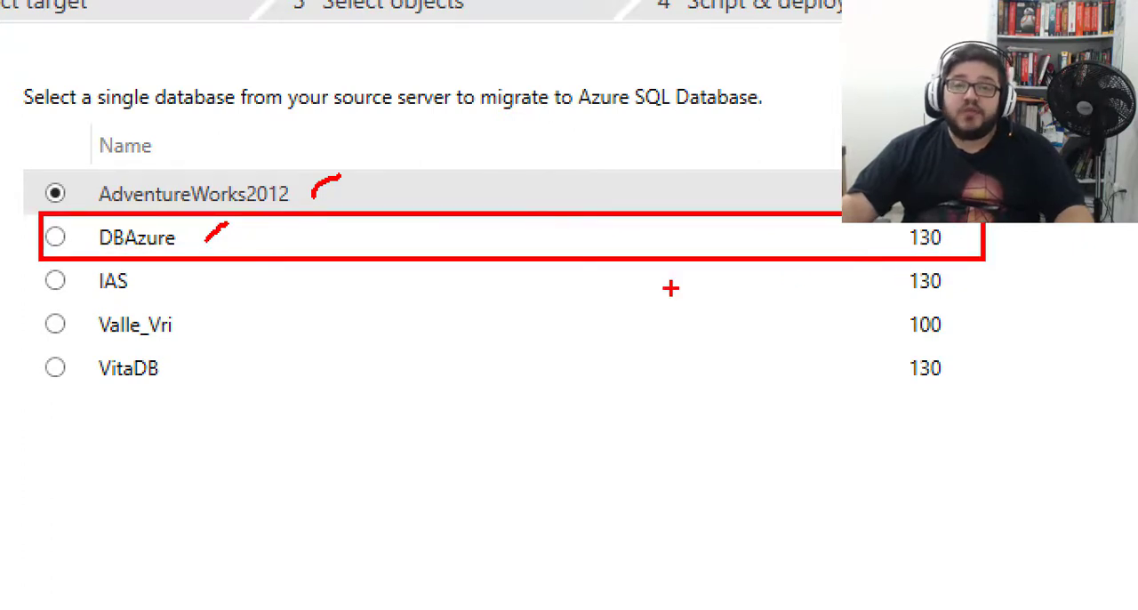
key("Escape")
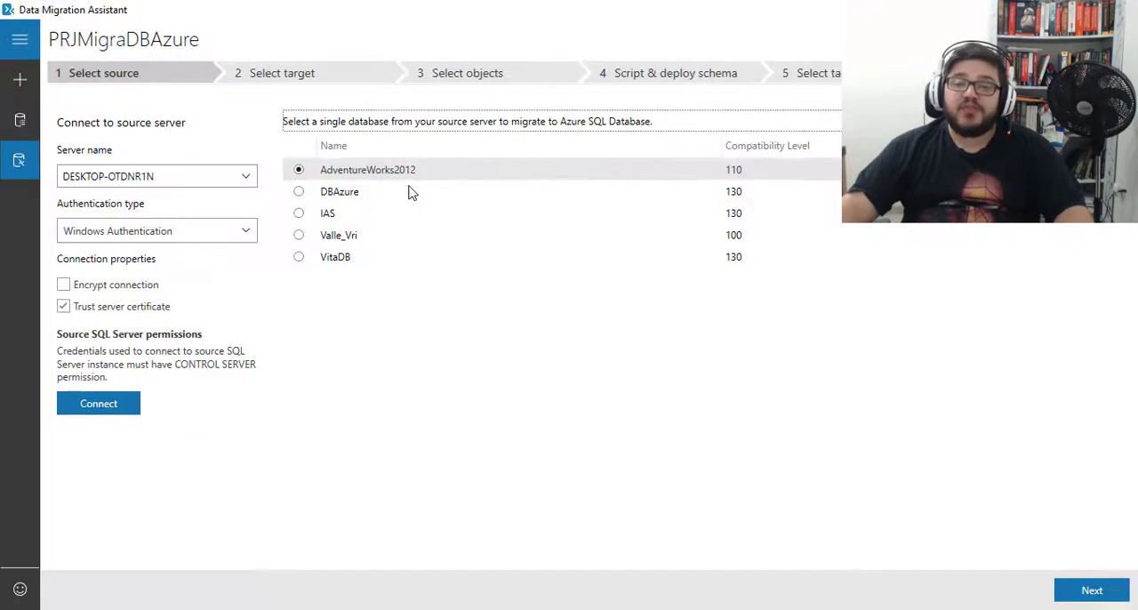
- Select DBAzure as the source database to migrate and continue to the target selection
left_click(299, 192)
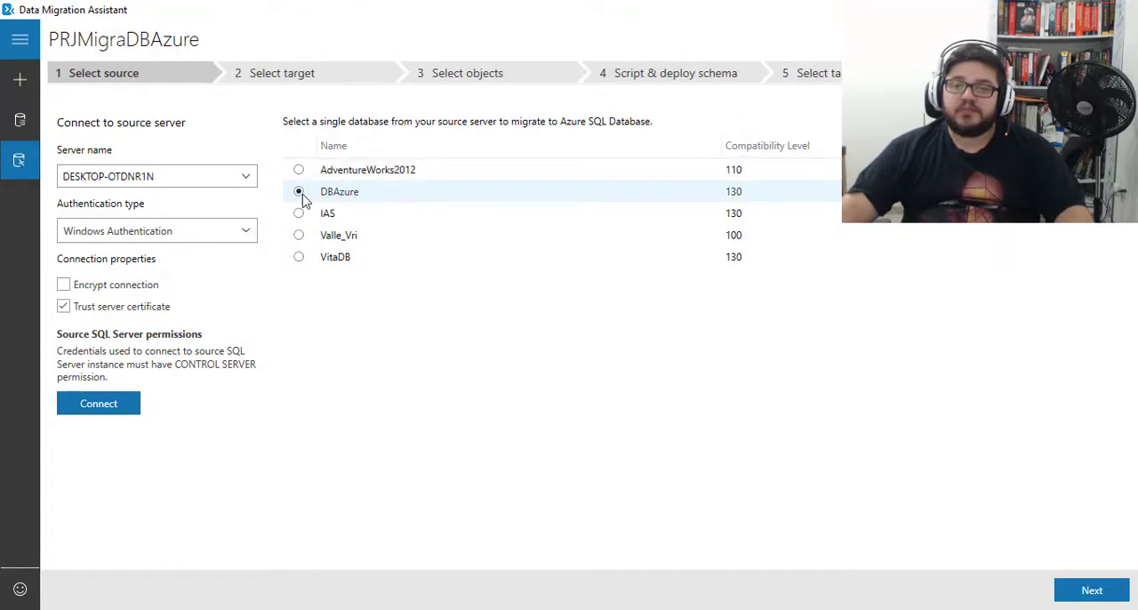
left_click(299, 215)
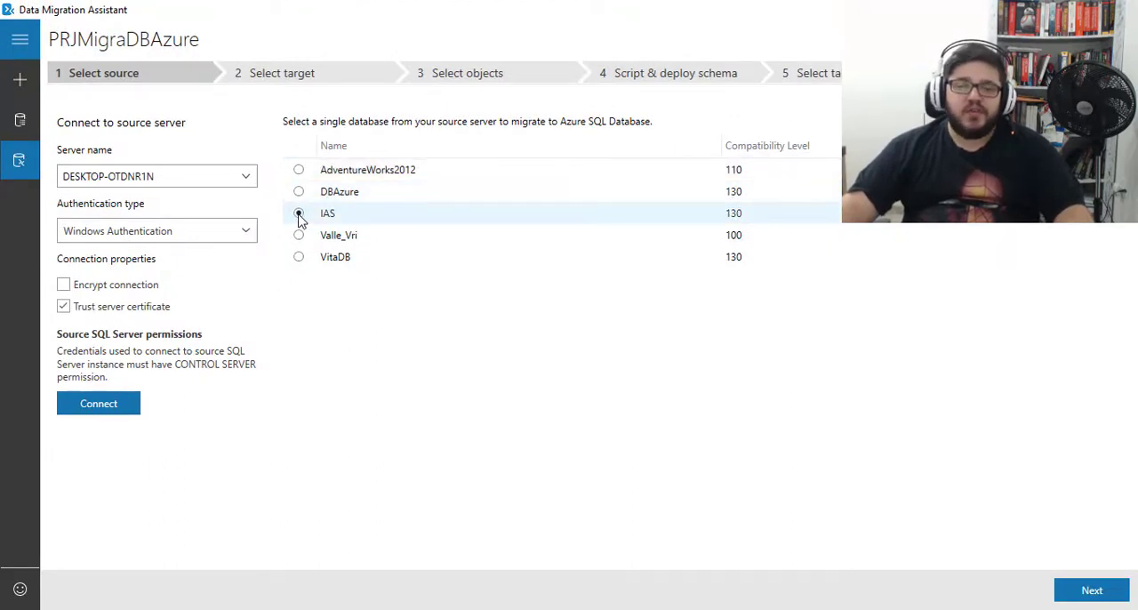
left_click(302, 193)
left_click(299, 215)
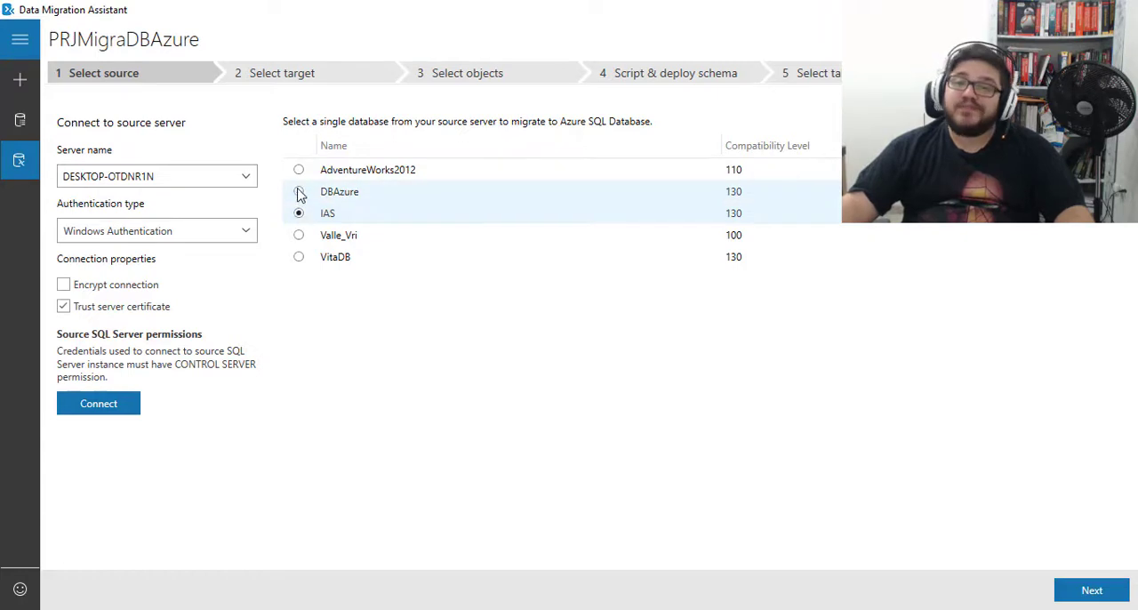
left_click(300, 193)
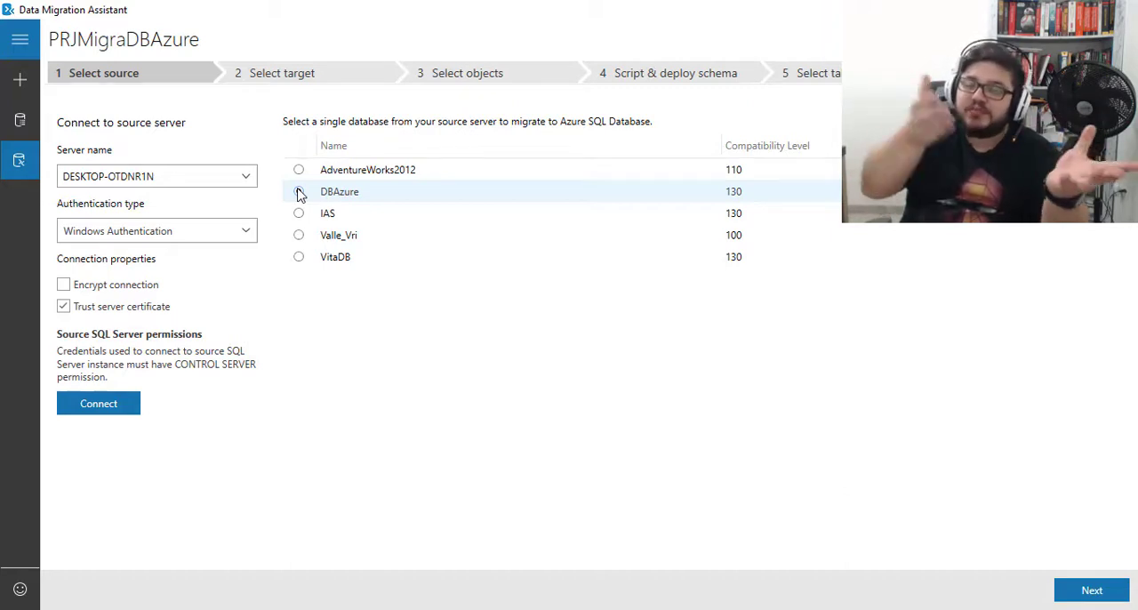
left_click(298, 192)
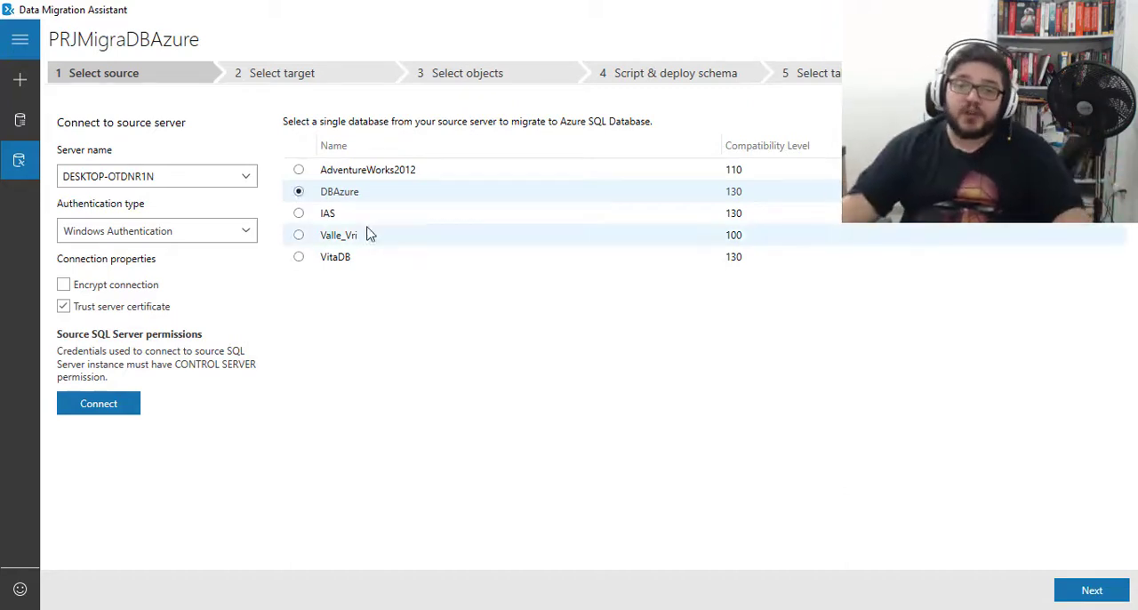
key("ctrl+1")
left_click(325, 186)
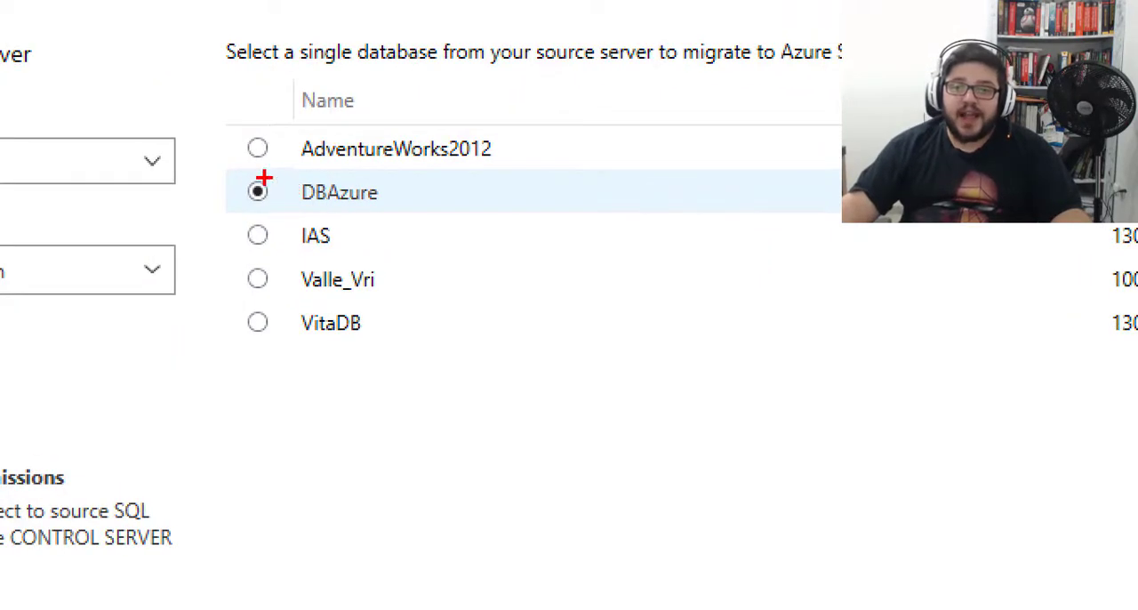
mouse_move(230, 167)
left_mouse_down()
mouse_move(343, 208)
mouse_move(473, 219)
left_mouse_up()
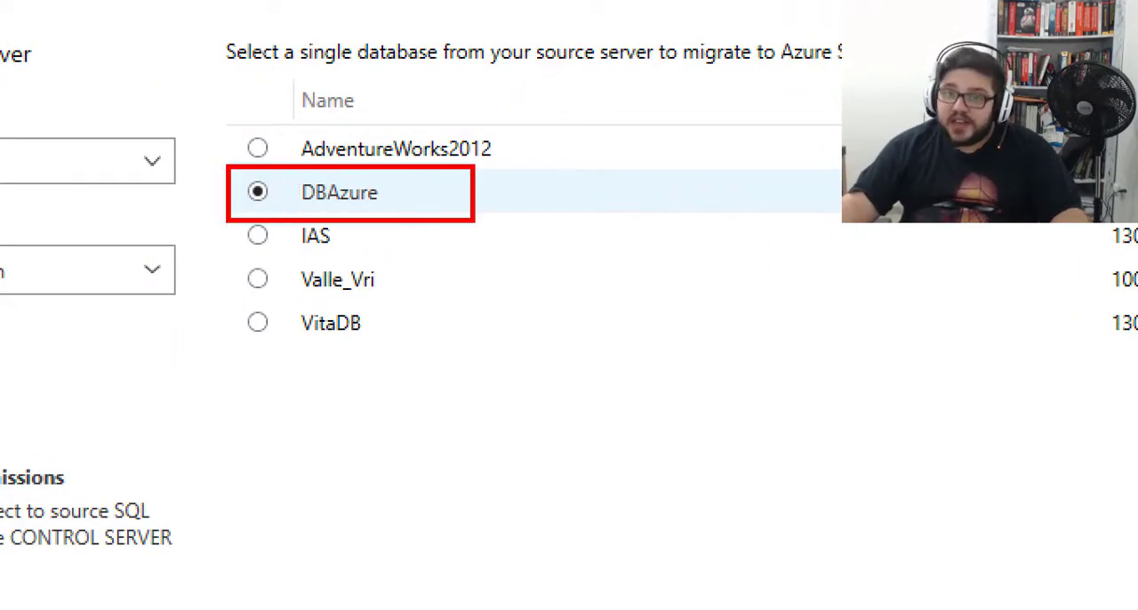
key("Escape")
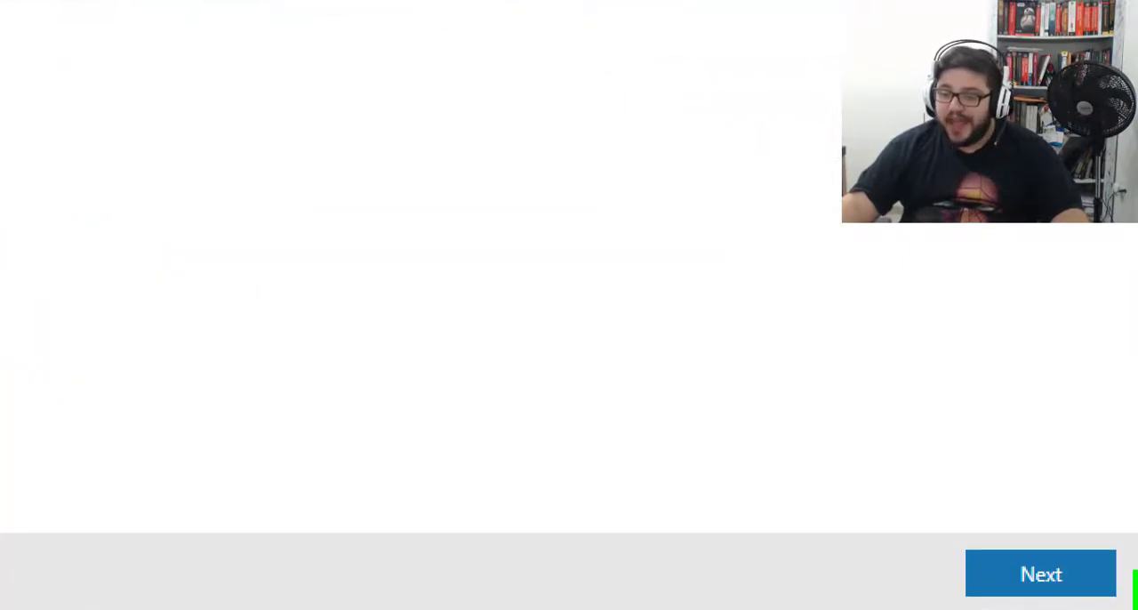
left_click(1074, 582)
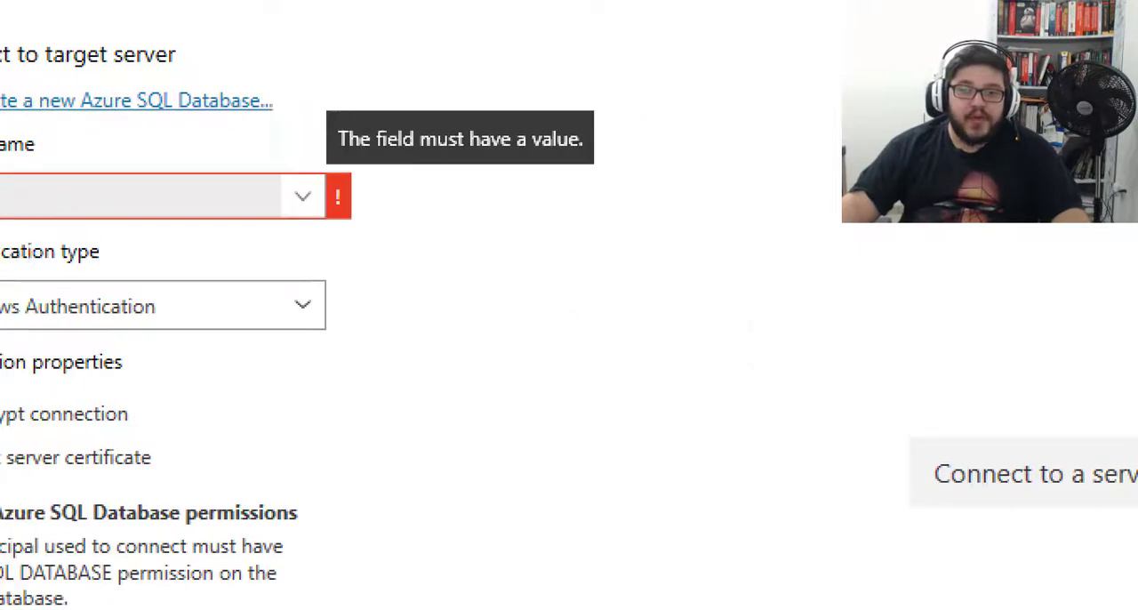
mouse_move(98, 10)
left_mouse_down()
mouse_move(127, 42)
mouse_move(311, 72)
left_mouse_up()
left_click_drag(452, 10, 705, 77)
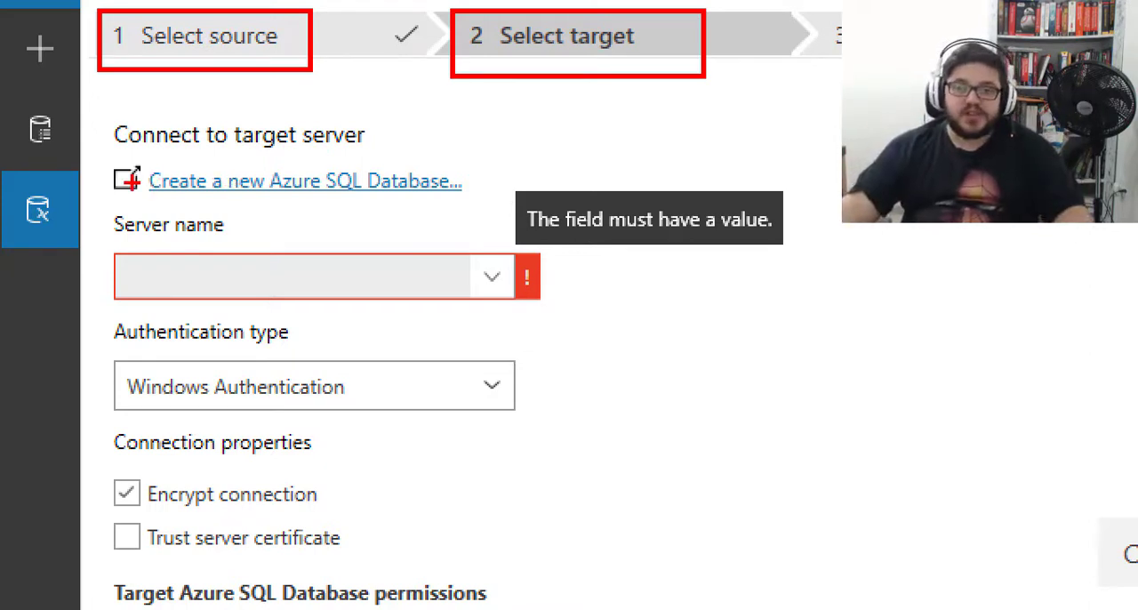
mouse_move(101, 154)
left_mouse_down()
mouse_move(436, 237)
mouse_move(501, 213)
left_mouse_up()
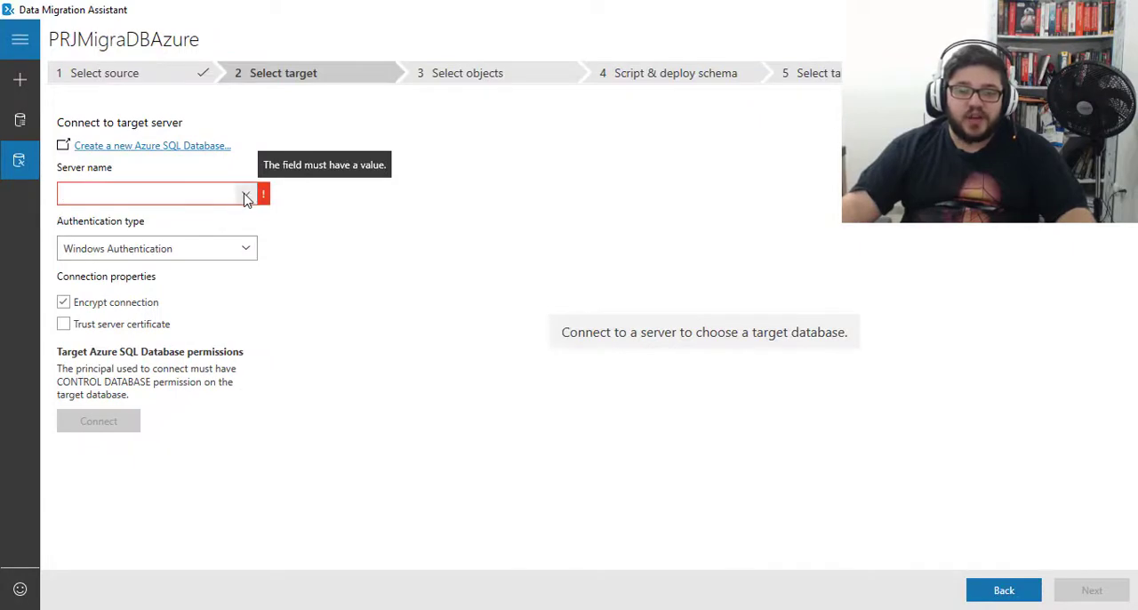
- Connect to target server vitadb.database.windows.net,1433 with SQL Server Authentication, entering the account password and keeping the connection encrypted
left_click(246, 196)
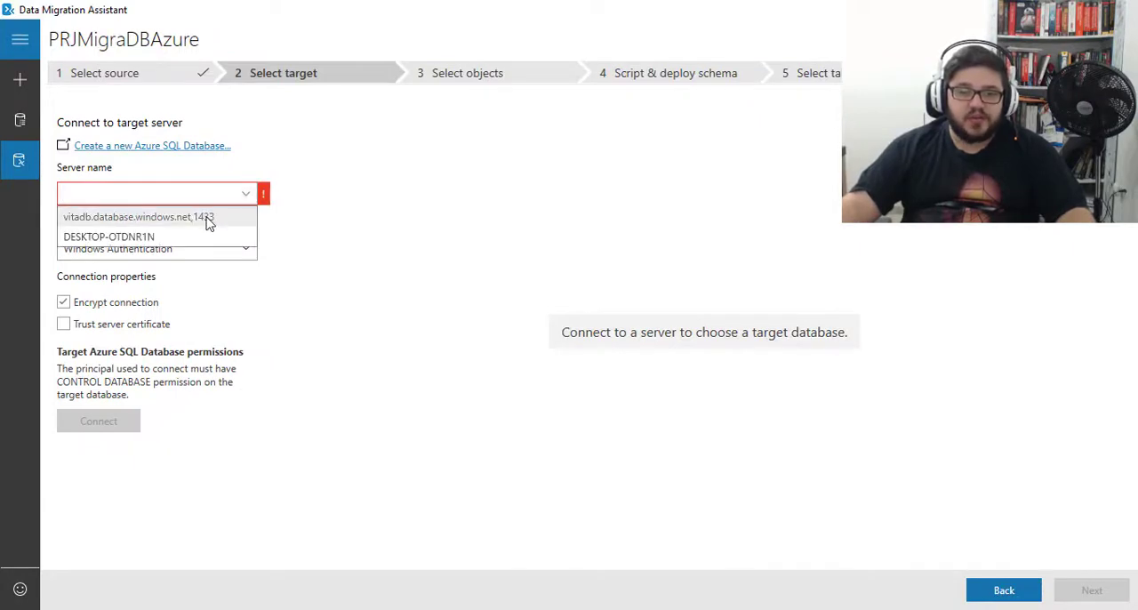
left_click(214, 216)
left_click(132, 380)
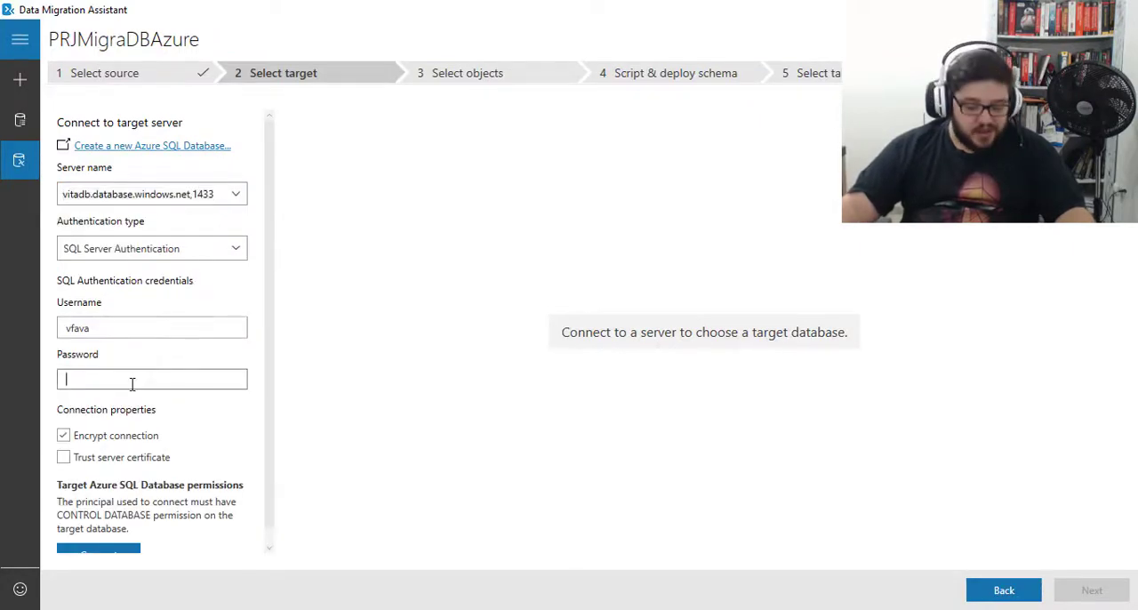
type("••••••")
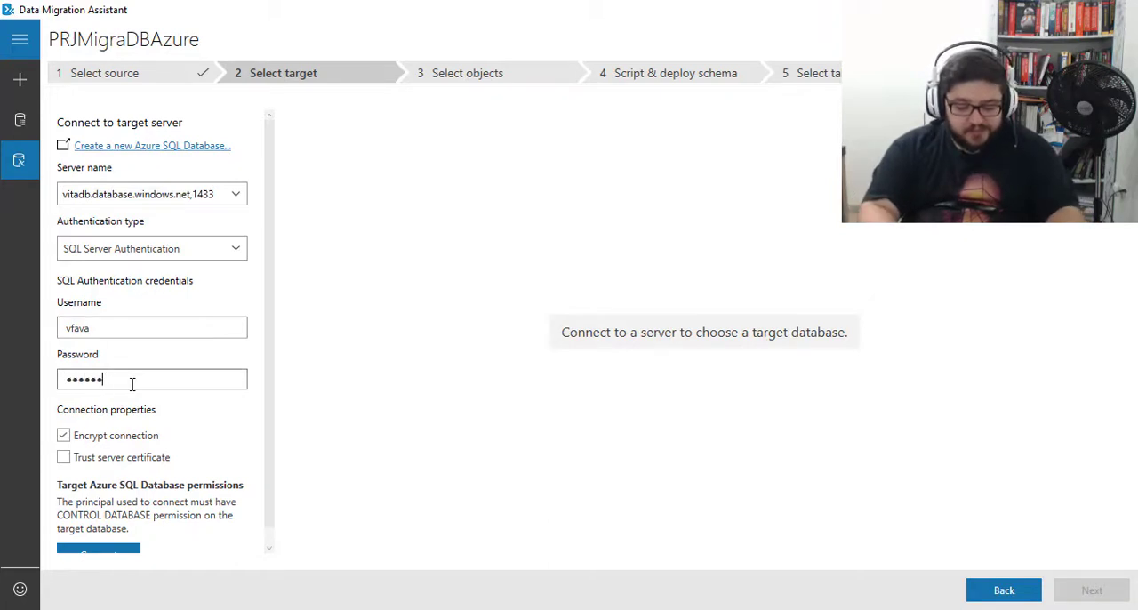
type("•••")
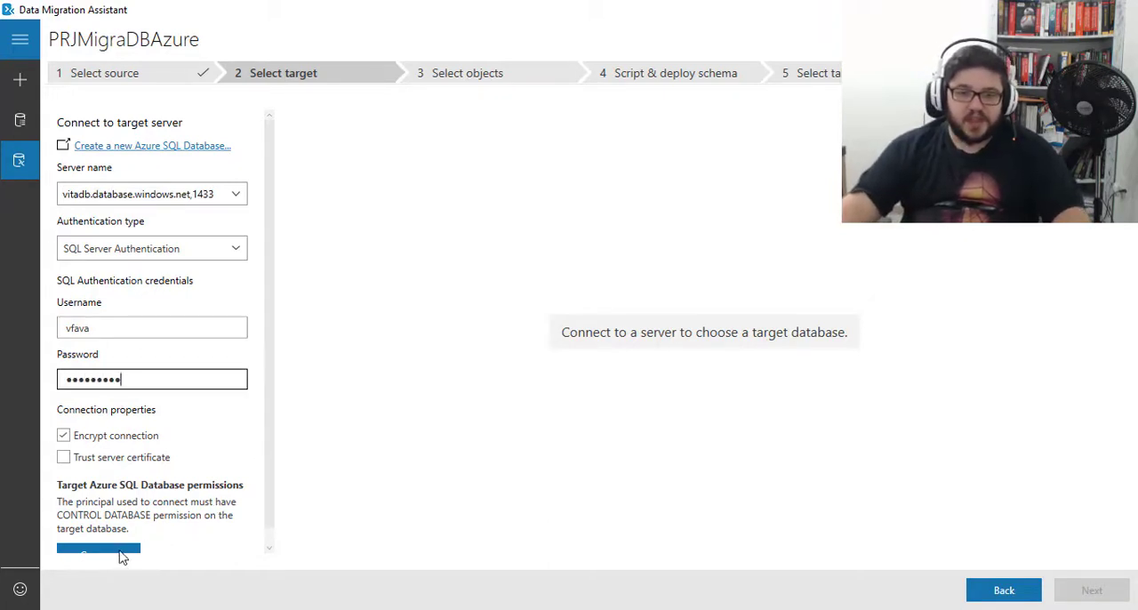
left_click(116, 557)
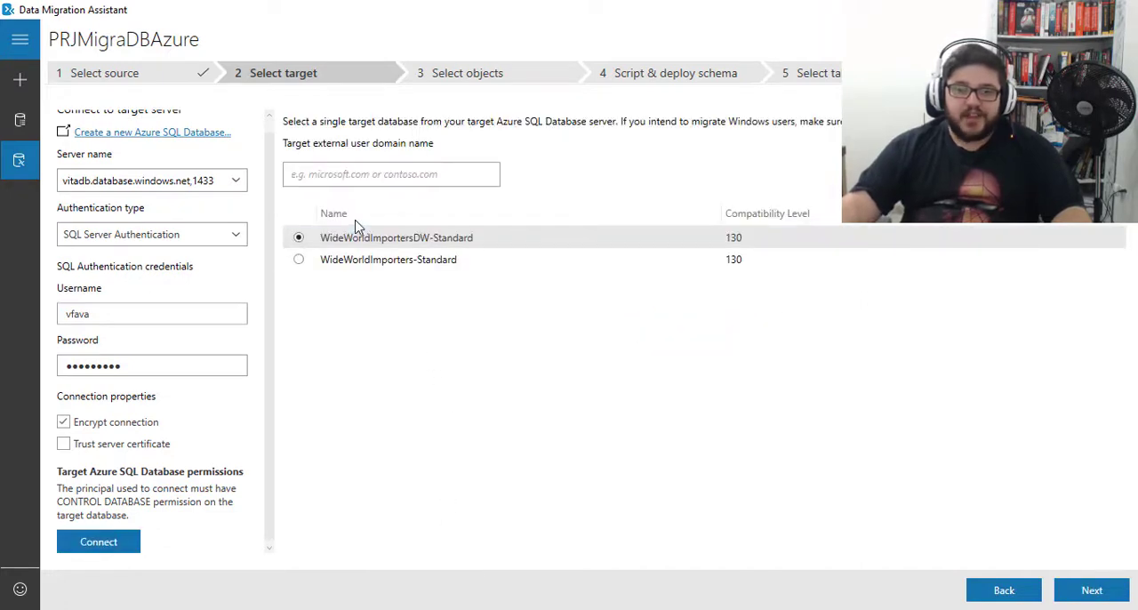
scroll(266, 317, "up", 1)
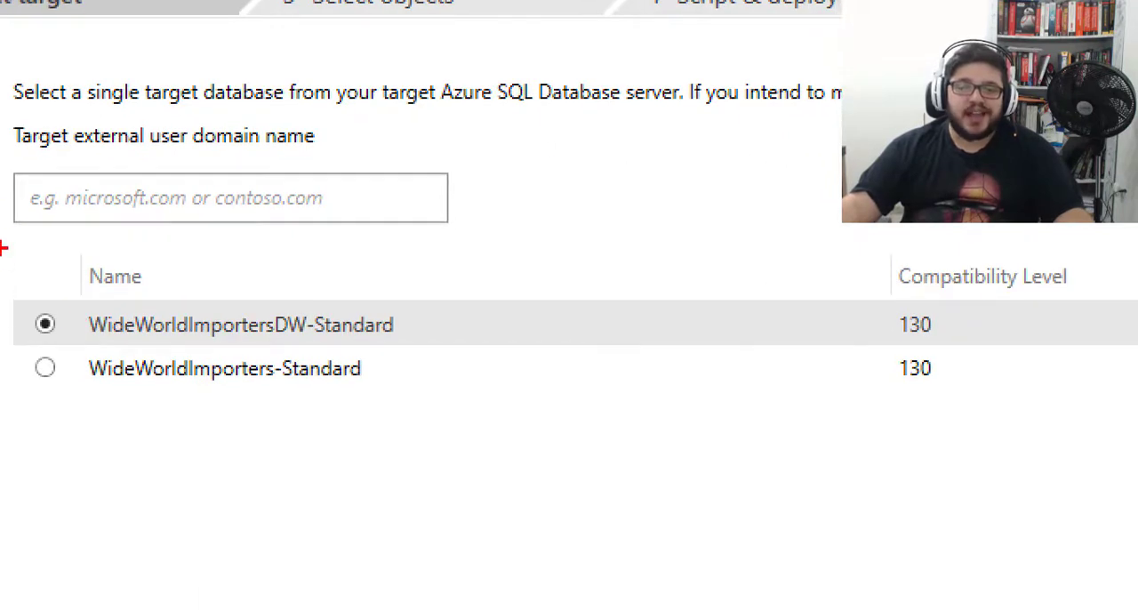
mouse_move(7, 235)
left_mouse_down()
mouse_move(605, 468)
mouse_move(985, 500)
mouse_move(1071, 442)
left_mouse_up()
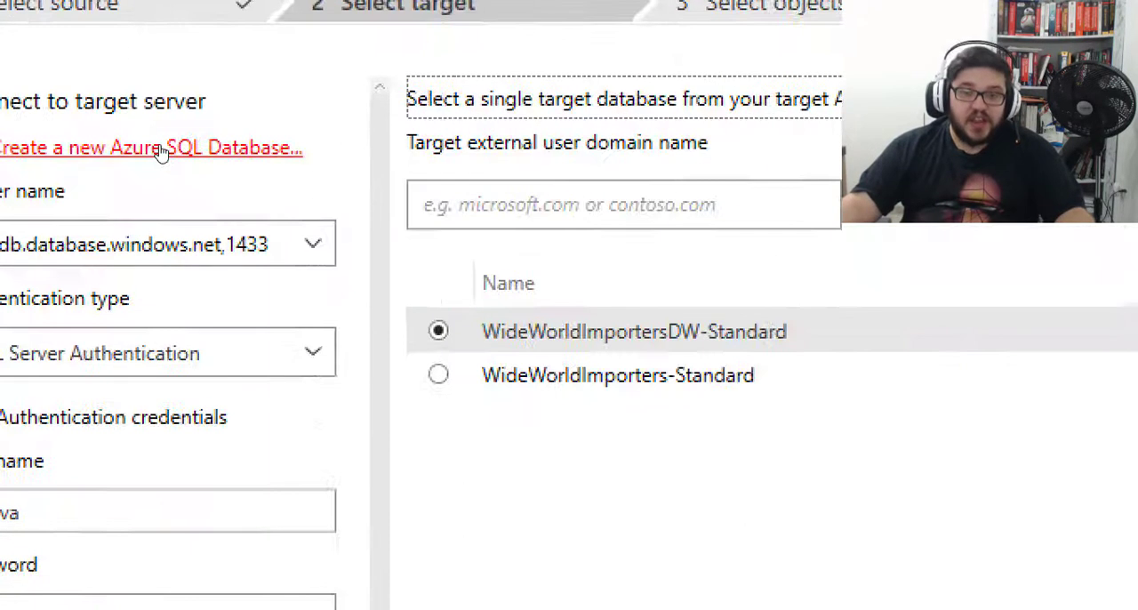
mouse_move(24, 112)
left_mouse_down()
mouse_move(302, 186)
mouse_move(394, 181)
left_mouse_up()
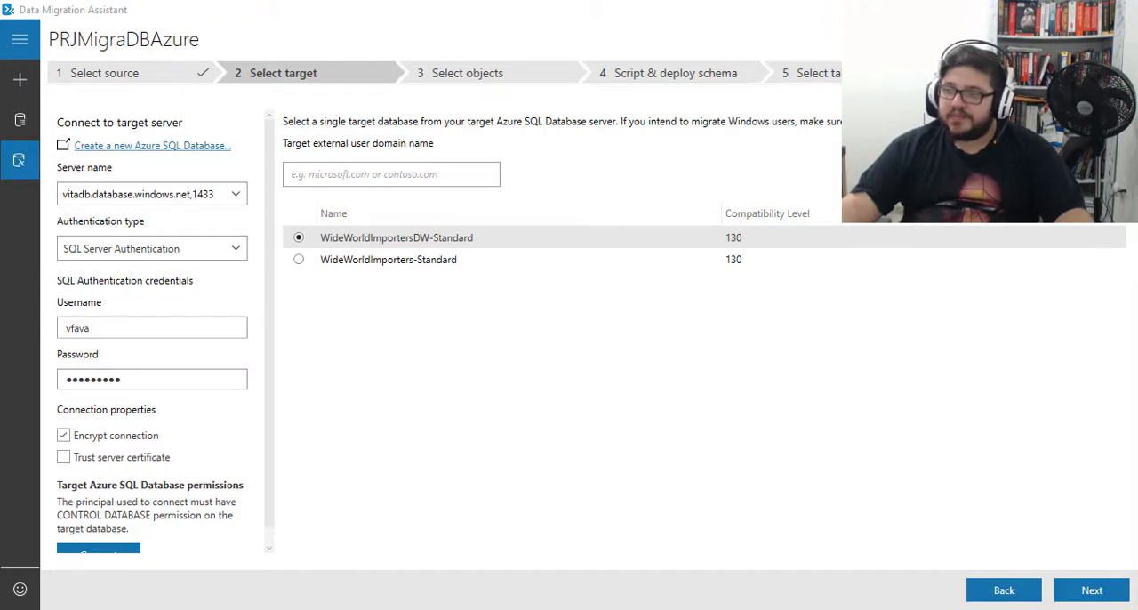
- Switch to the Azure portal and start a new SQL database named DBAzure in the existing resource group RG_Bigdatatr
left_click_drag(1137, 355, 315, 33)
double_click(314, 33)
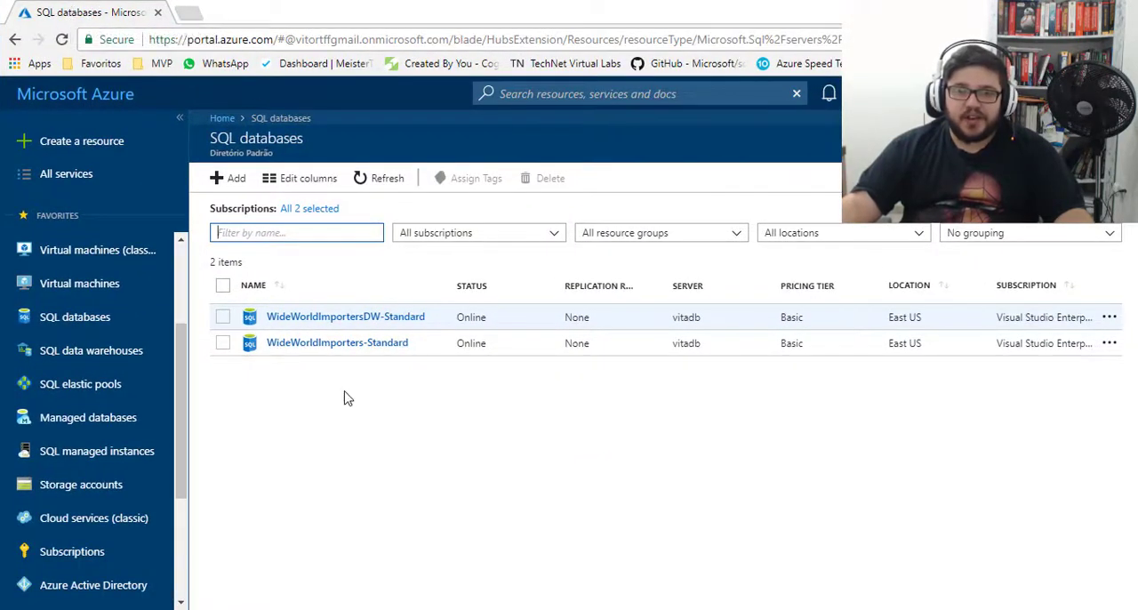
left_click(225, 182)
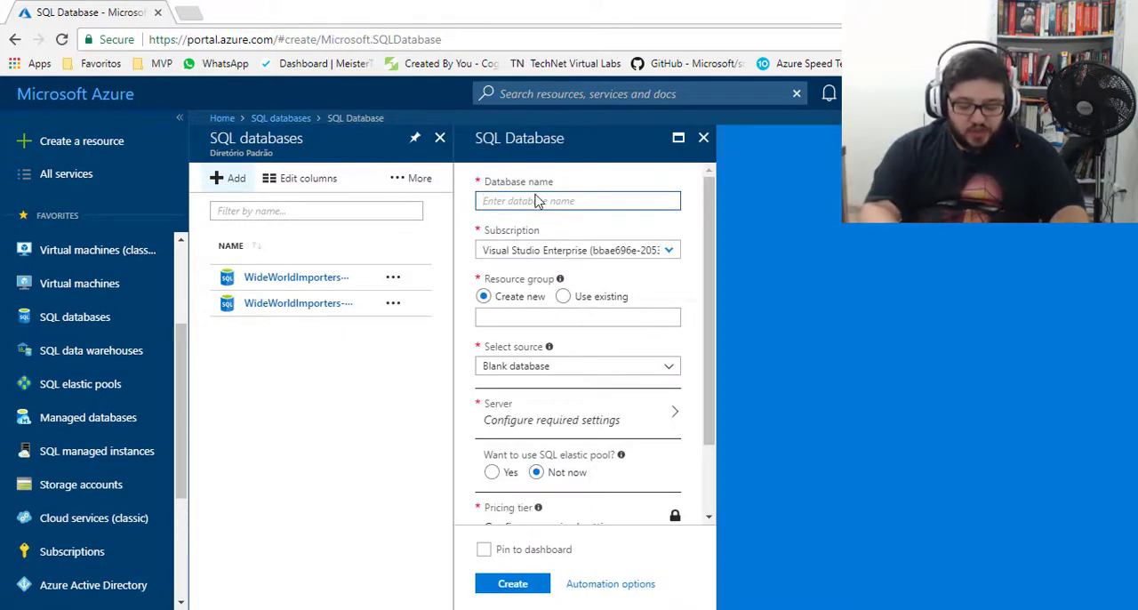
type("DBAzure")
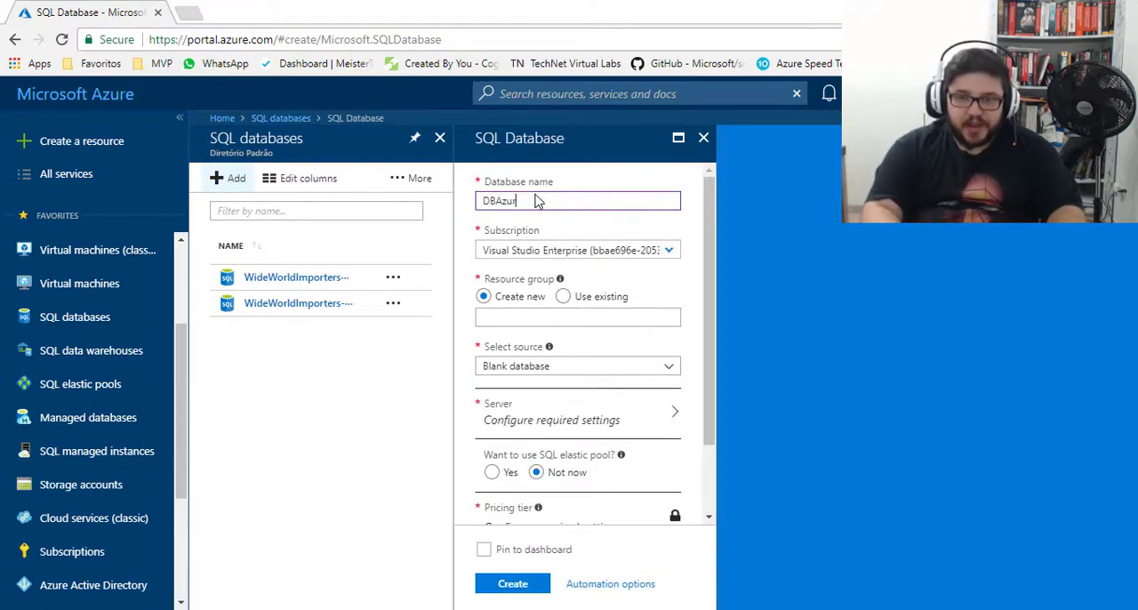
left_click(562, 297)
left_click(665, 320)
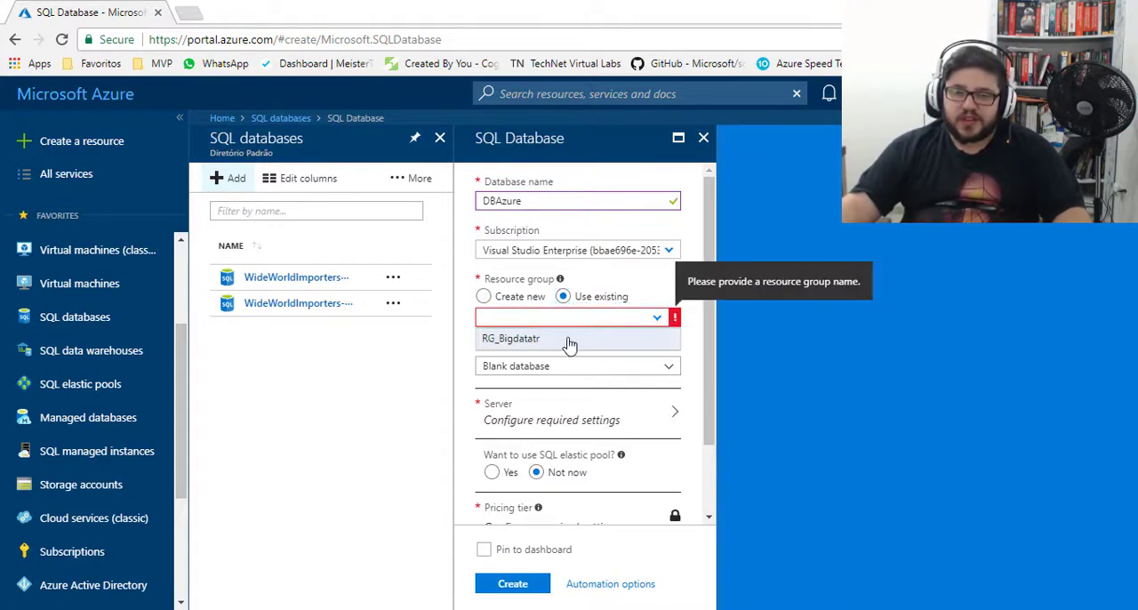
left_click(516, 343)
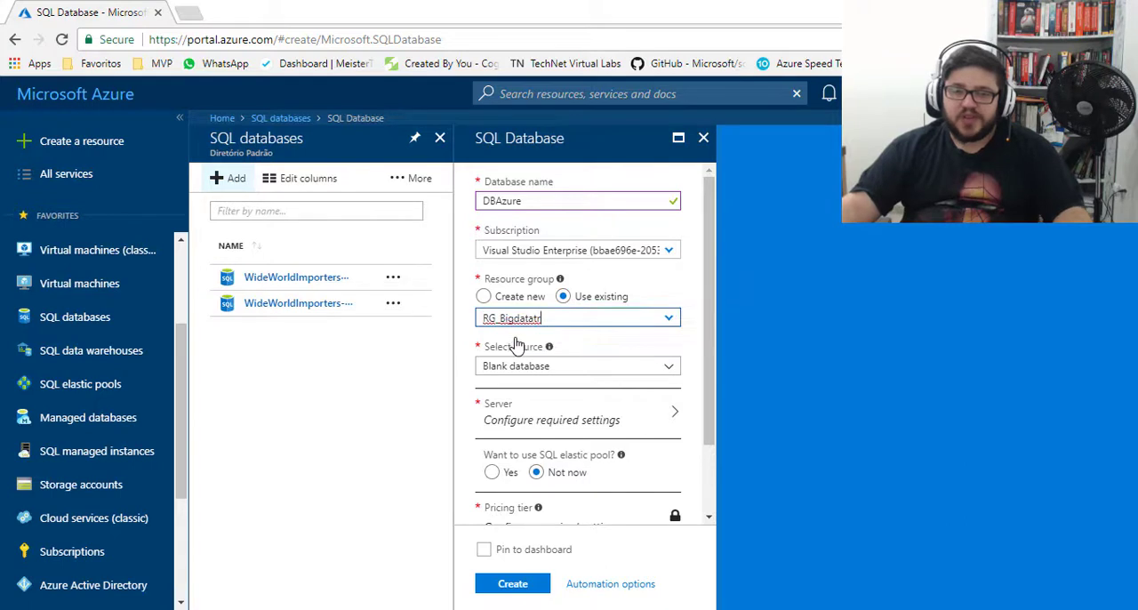
- Review the subscription options, keeping the first Visual Studio Enterprise subscription, and check the Blank database source setting
left_click(669, 250)
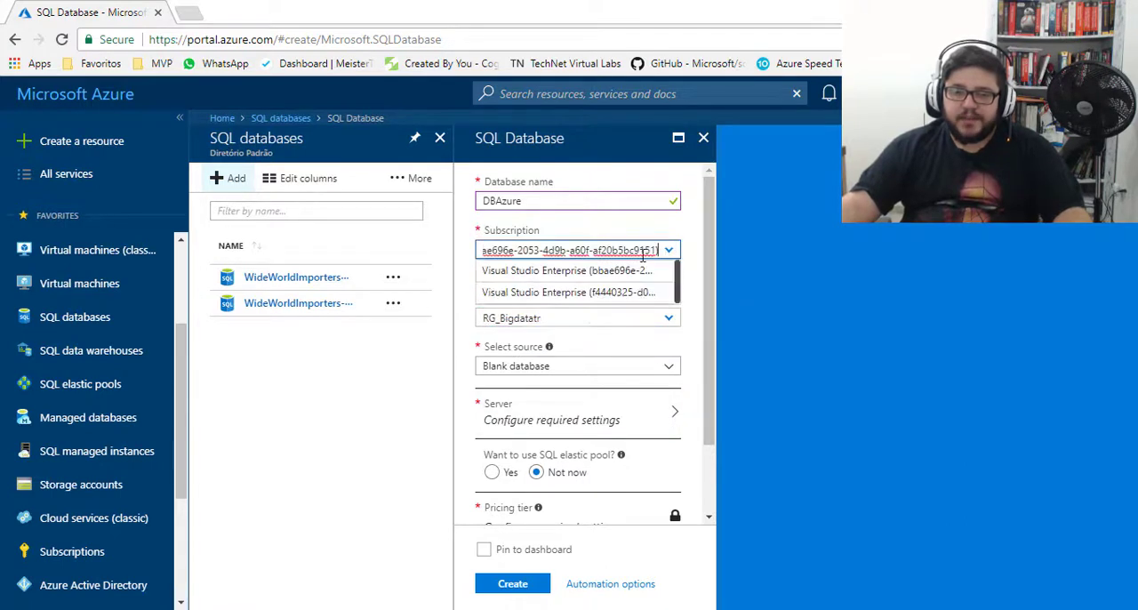
left_click(559, 275)
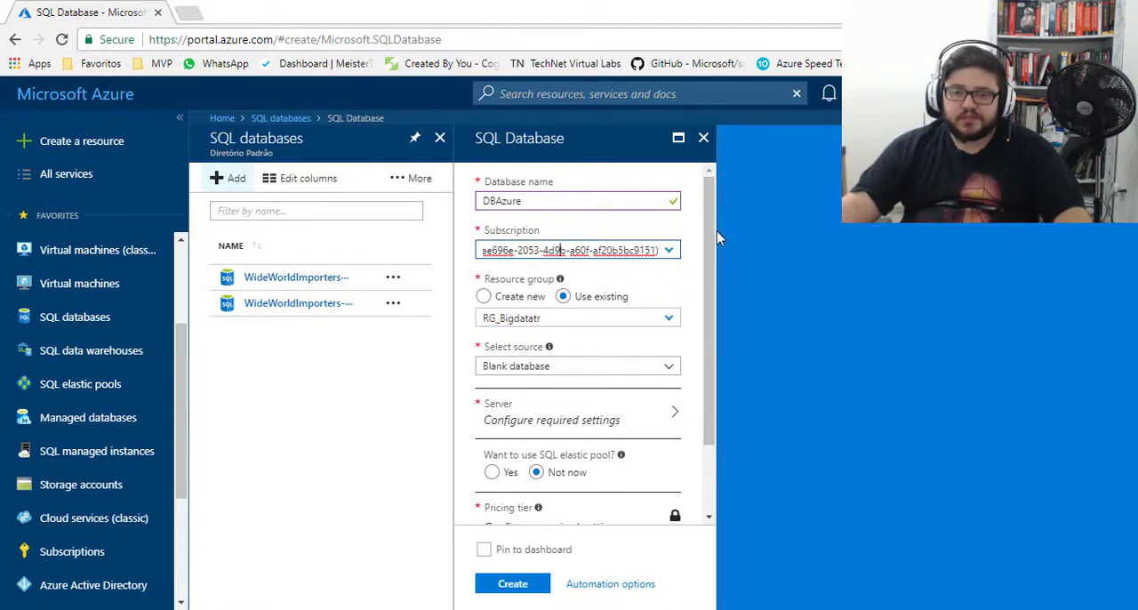
left_click_drag(710, 233, 710, 222)
key("ctrl+1")
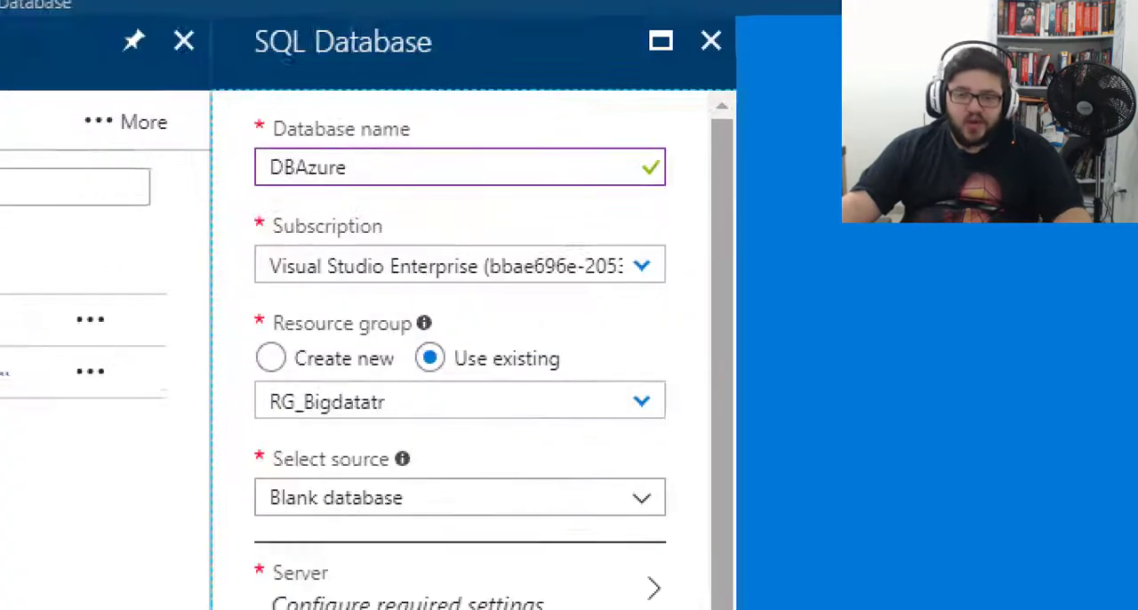
left_click(427, 393)
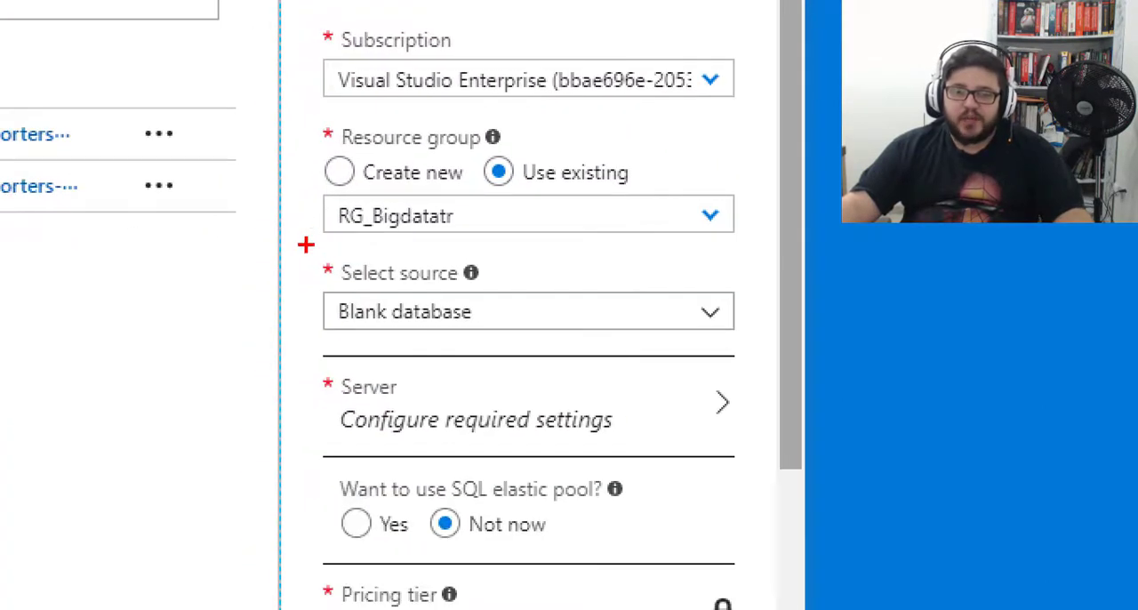
mouse_move(306, 244)
left_mouse_down()
mouse_move(596, 302)
mouse_move(763, 362)
left_mouse_up()
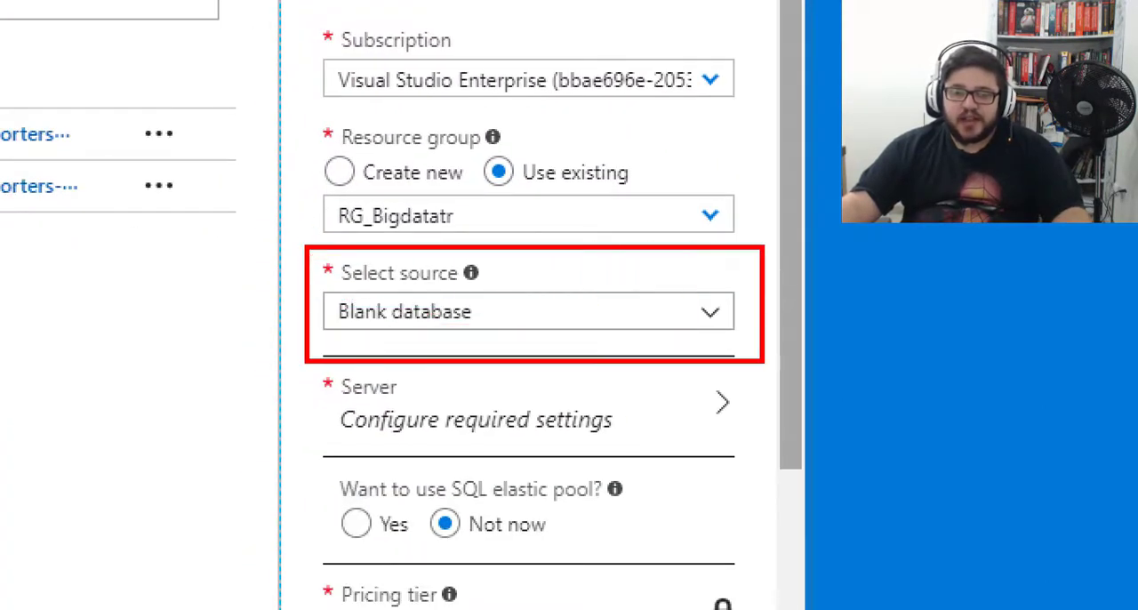
key("Escape")
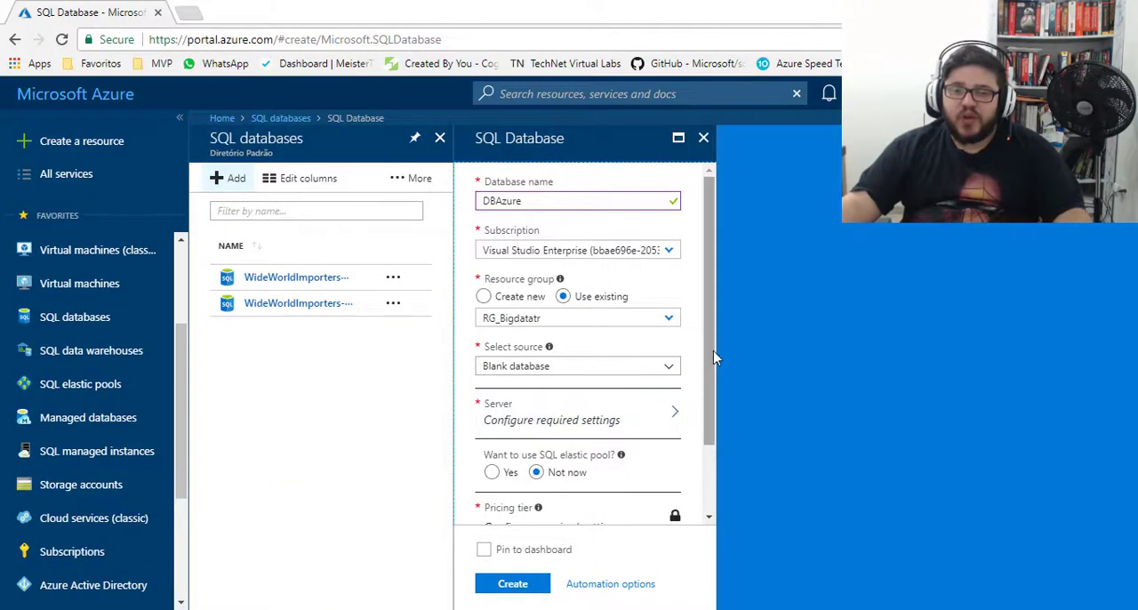
left_click_drag(713, 350, 713, 378)
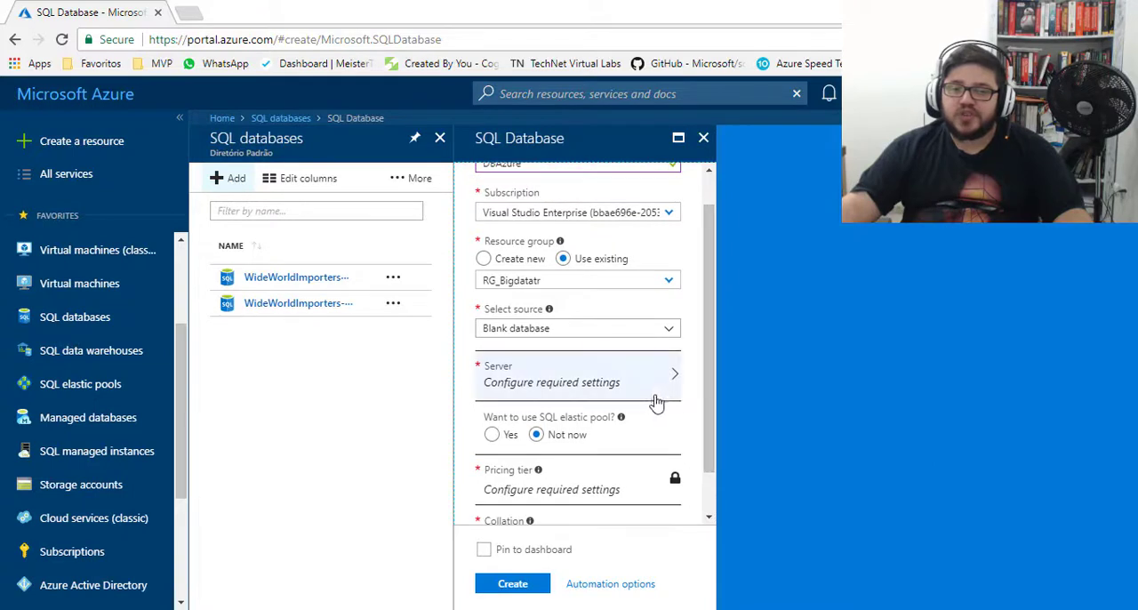
left_click(644, 381)
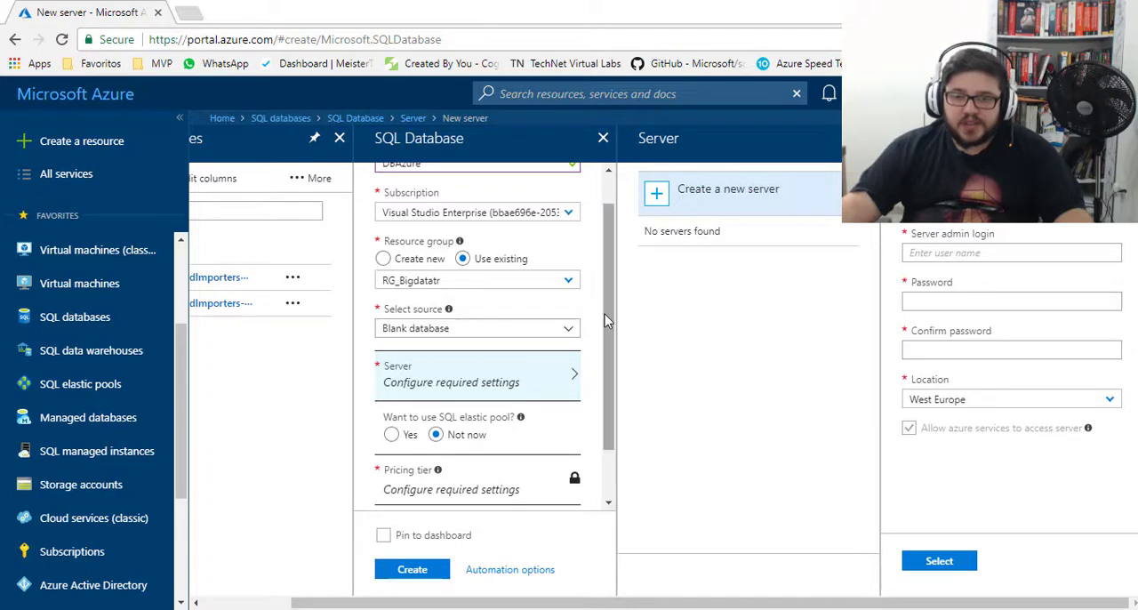
scroll(605, 314, "up", 2)
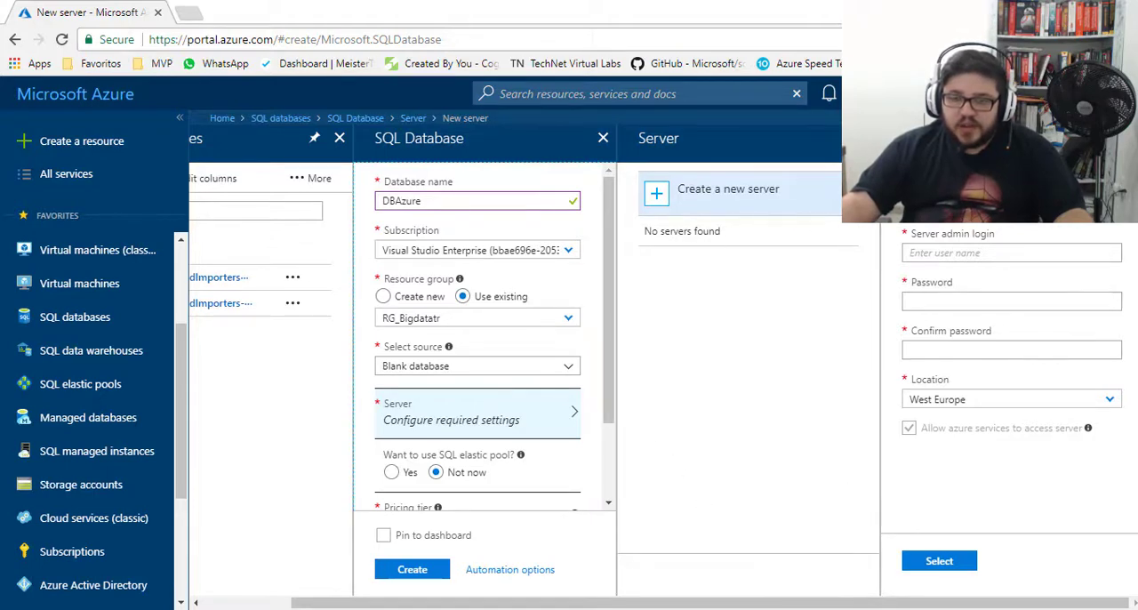
left_click(1127, 137)
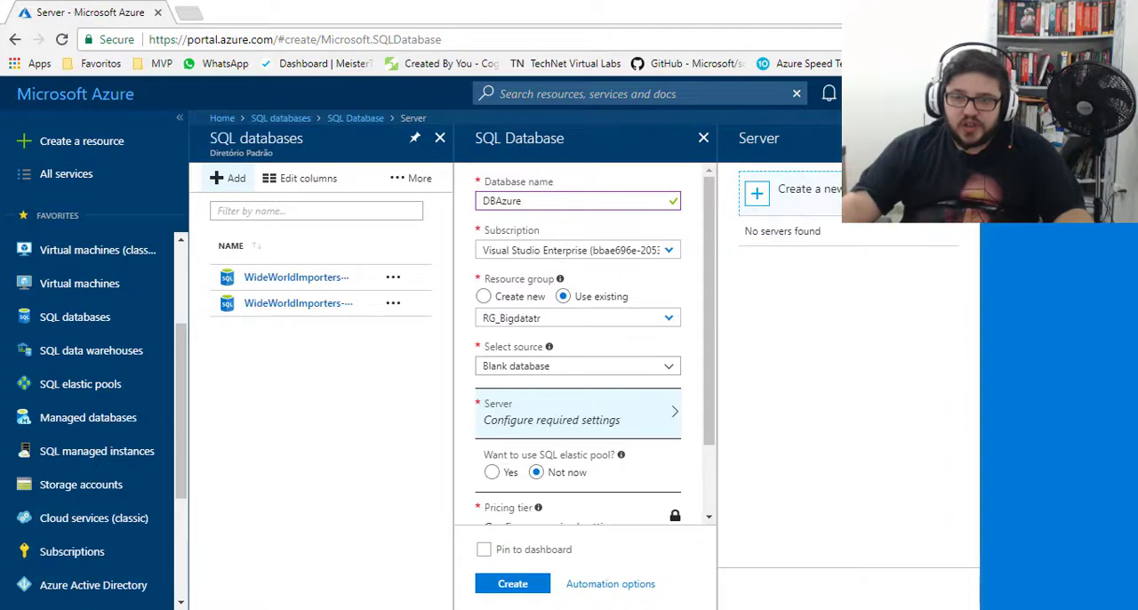
left_click(966, 137)
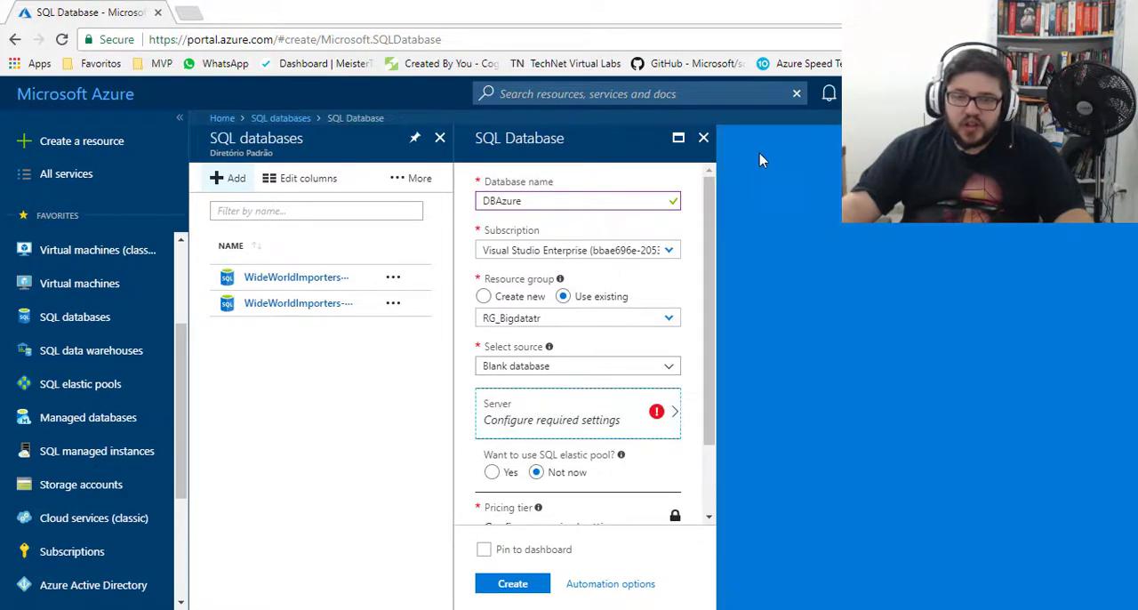
left_click(704, 140)
left_click(625, 131)
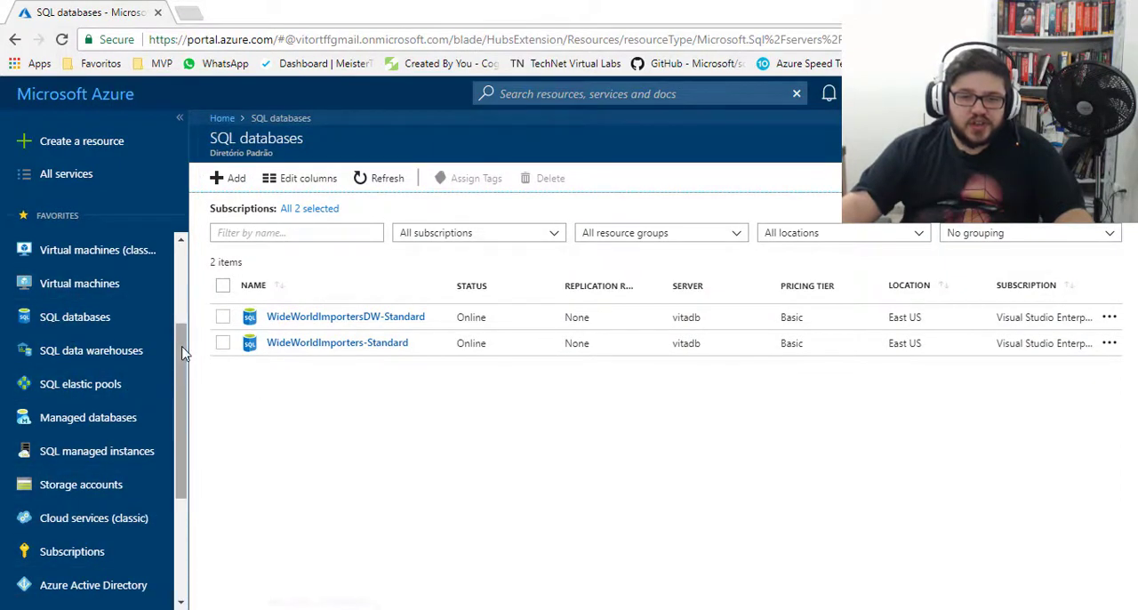
- Open the WideWorldImportersDW-Standard database and go from it to the overview of its vitadb server
scroll(176, 338, "up", 2)
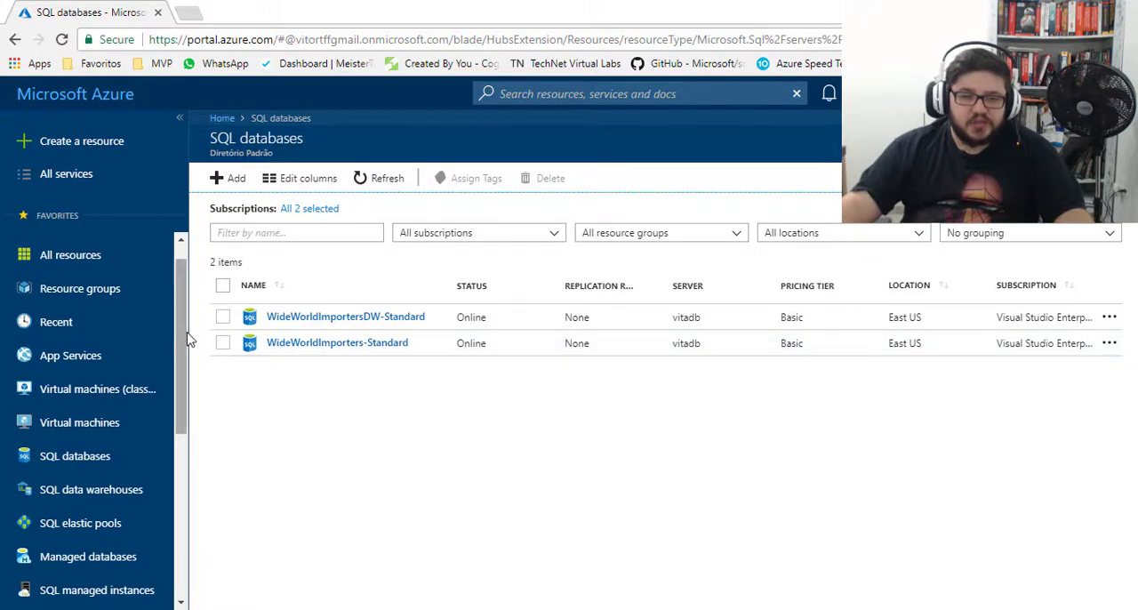
left_click_drag(188, 341, 189, 507)
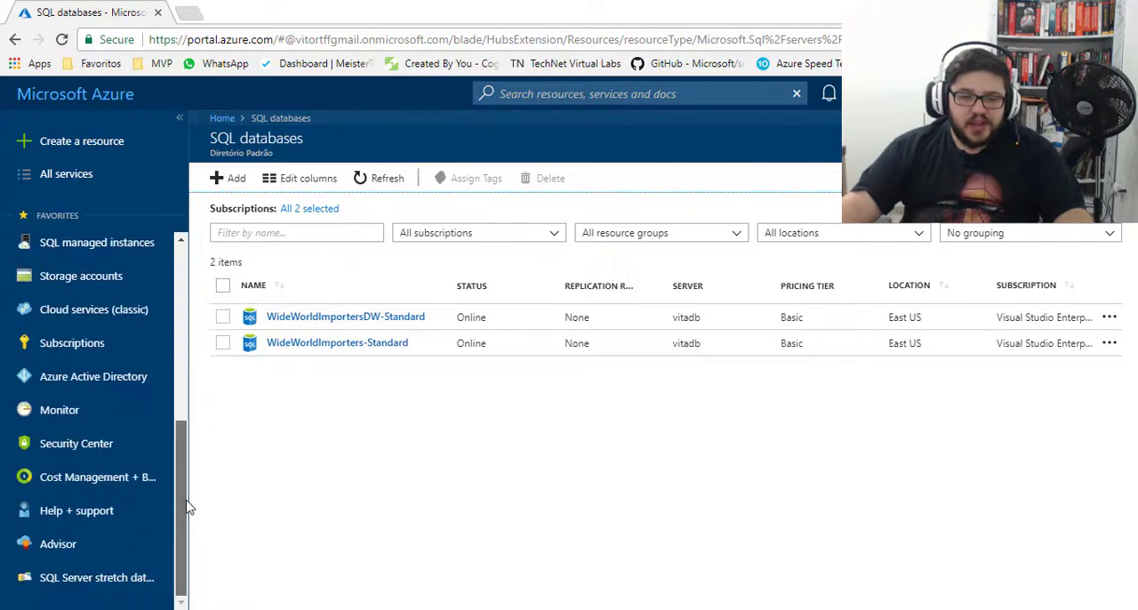
left_click(366, 318)
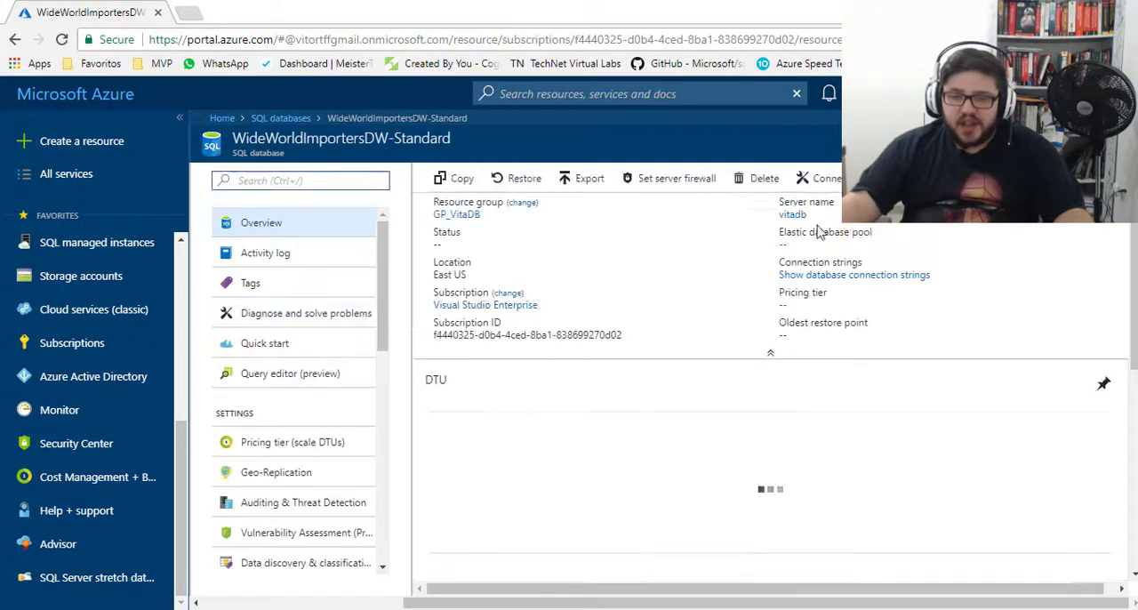
left_click(806, 216)
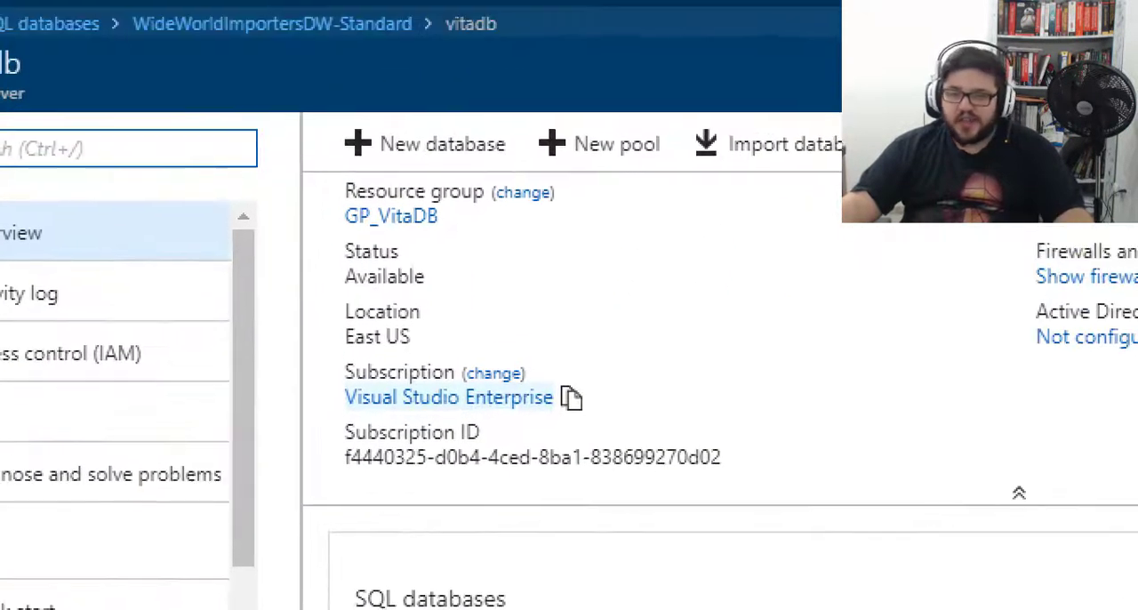
mouse_move(329, 169)
left_mouse_down()
mouse_move(469, 229)
mouse_move(634, 251)
mouse_move(716, 434)
mouse_move(828, 485)
left_mouse_up()
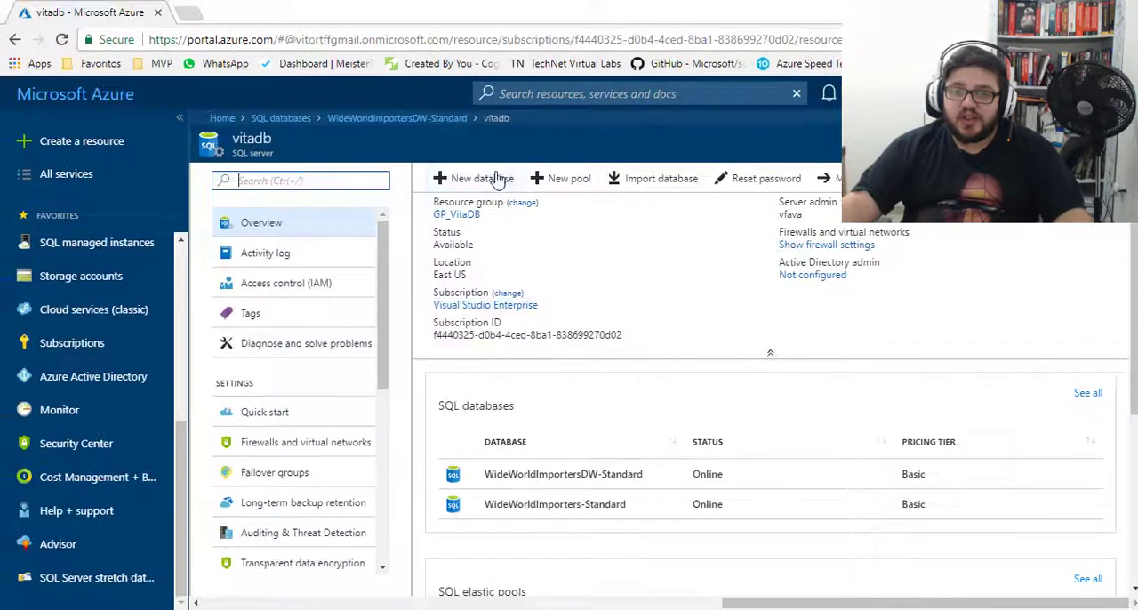
- Start a new database on the vitadb server and name it DBAzure, keeping Blank database as the source
left_click(405, 144)
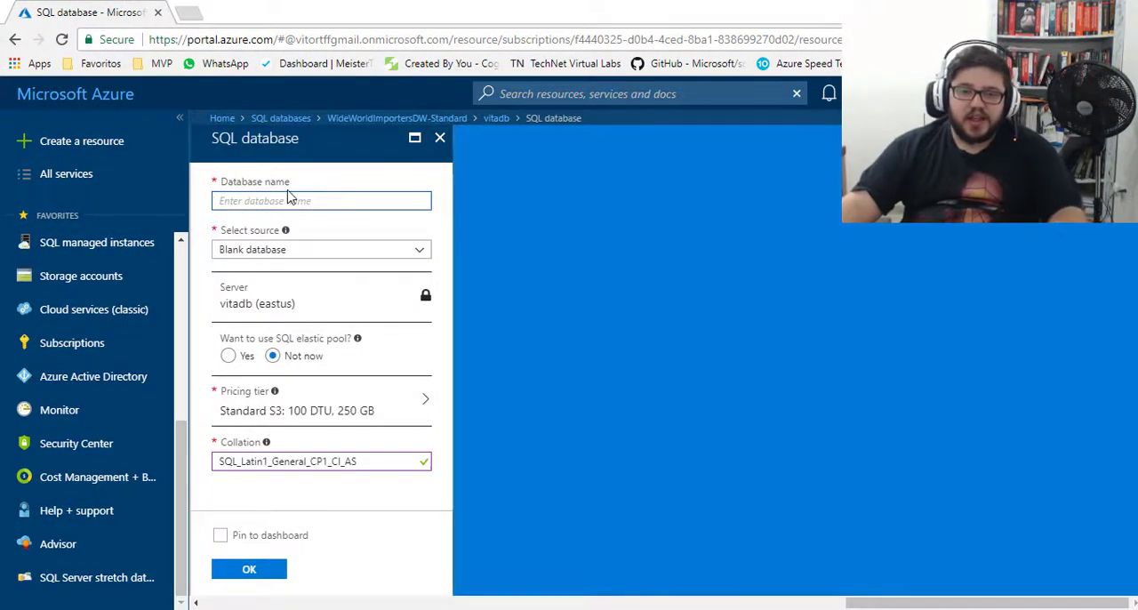
type("D")
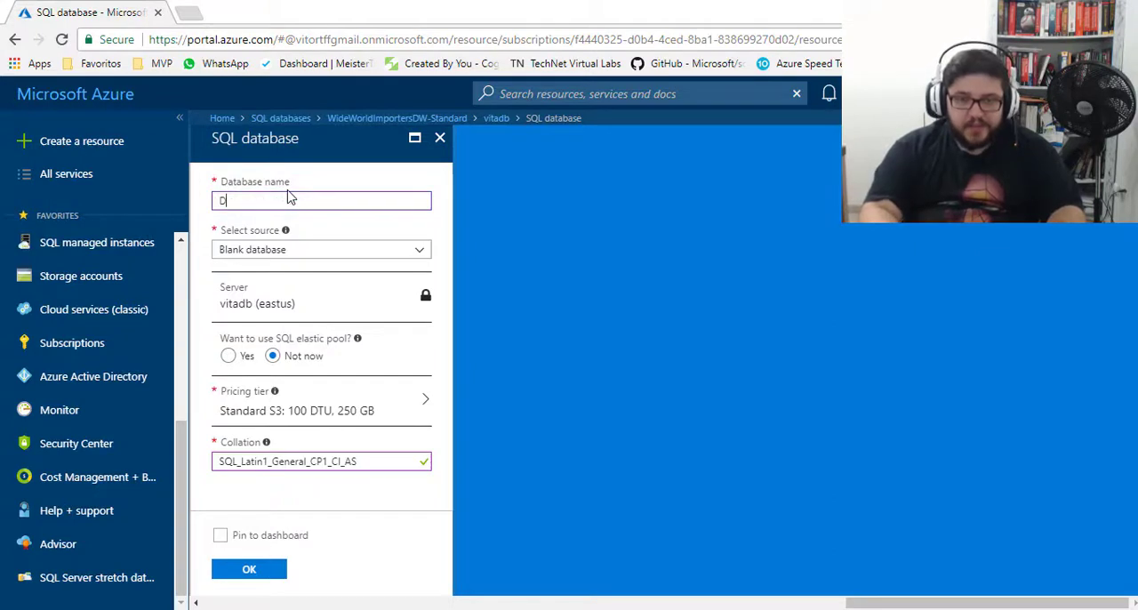
type("BAzire")
key("BackSpace")
key("BackSpace")
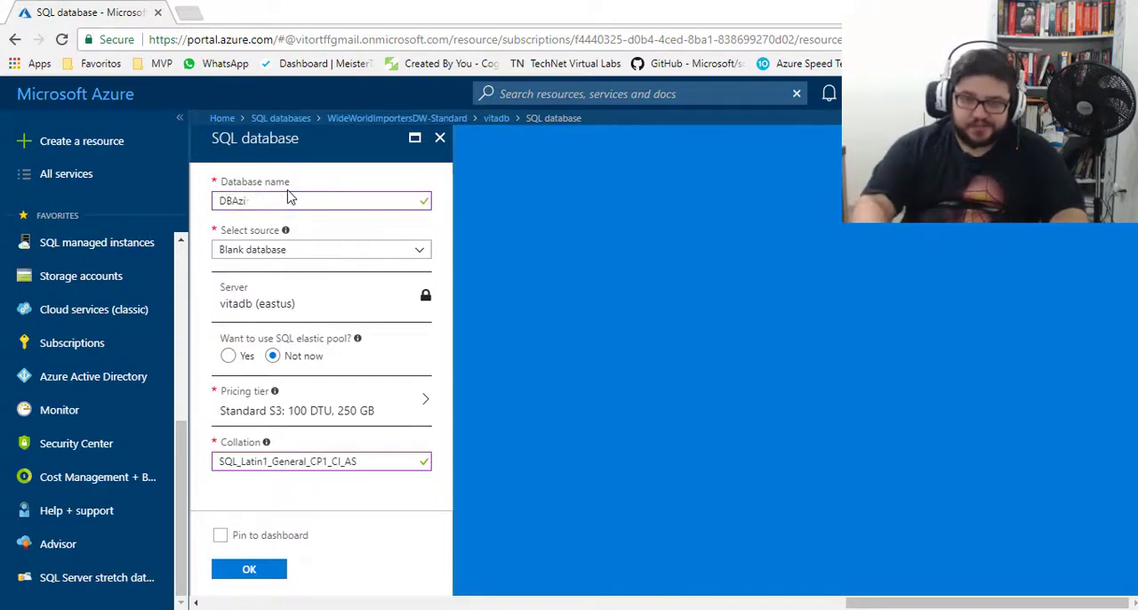
type("re")
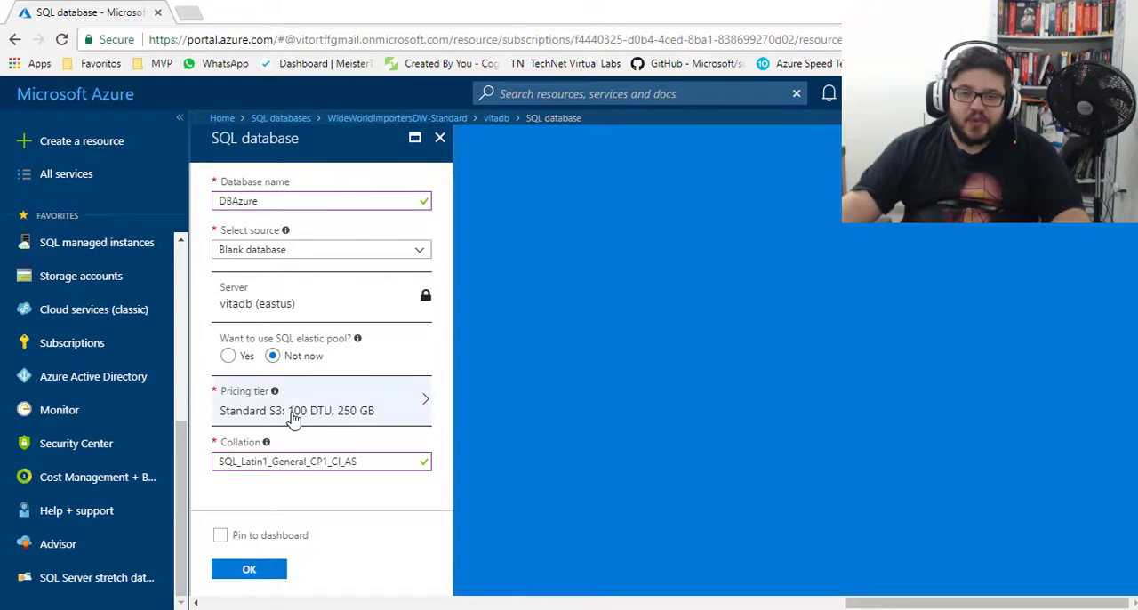
- Set the pricing tier to Basic with 5 DTU and 2 GB, create the database and check for it among the SQL databases
left_click(422, 413)
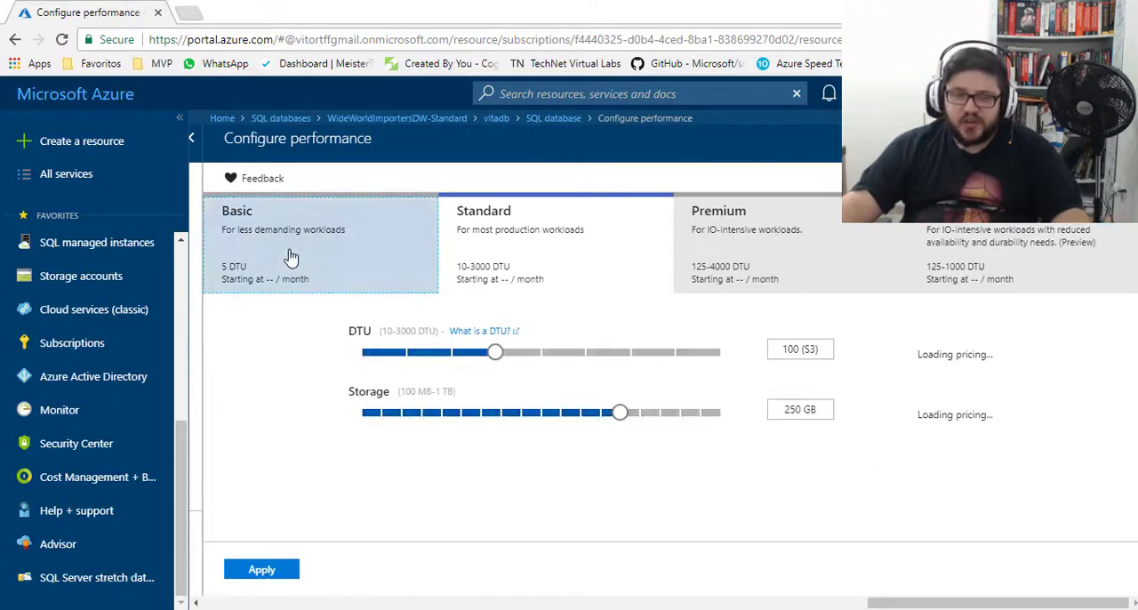
left_click(290, 257)
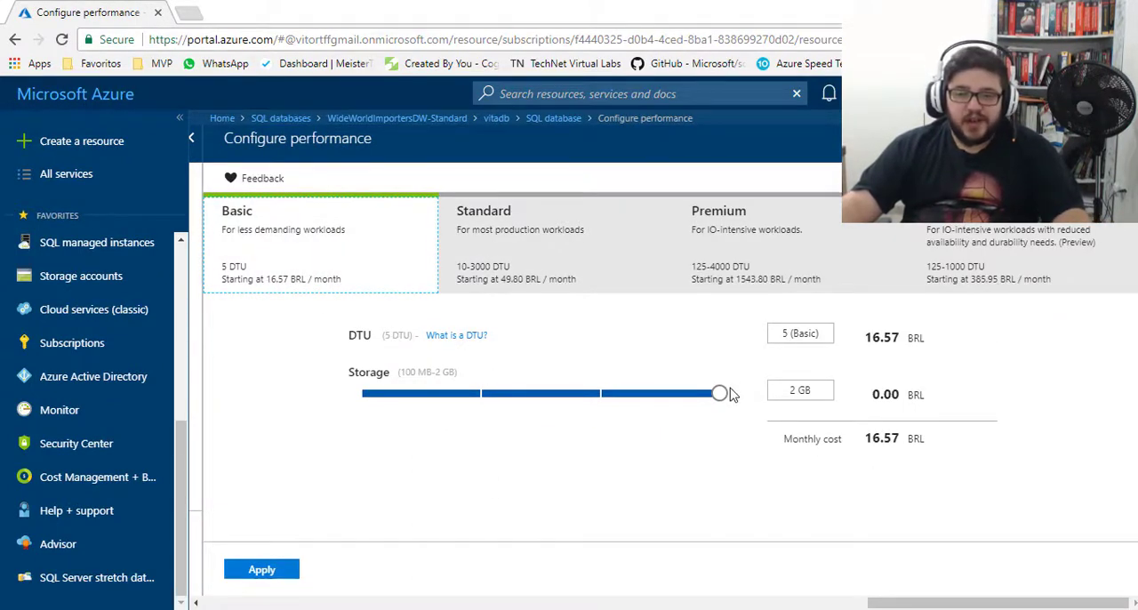
left_click(275, 569)
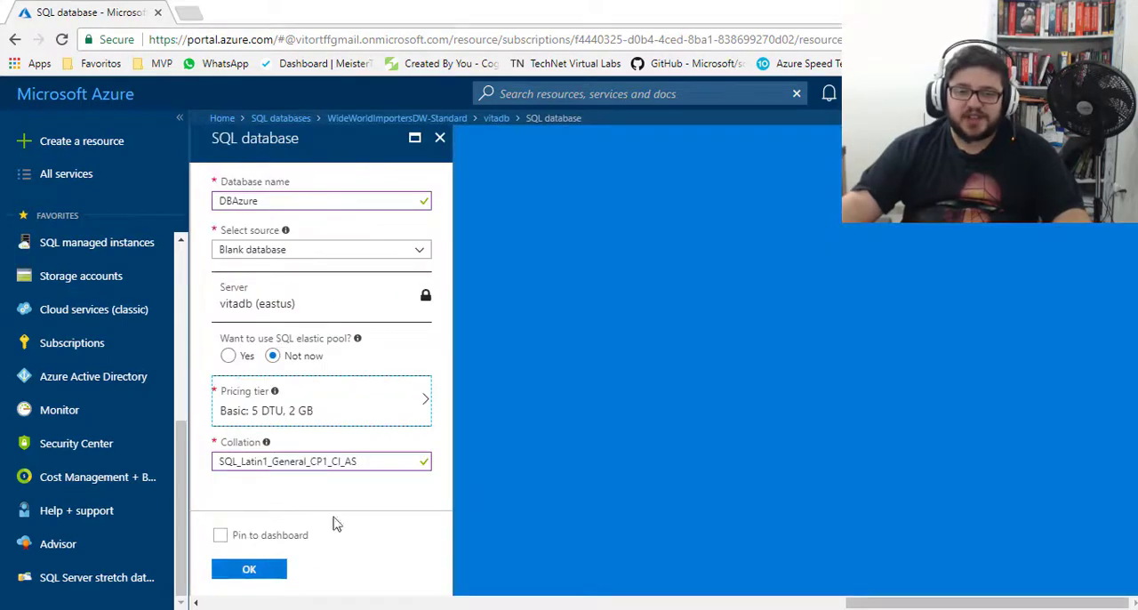
left_click(248, 573)
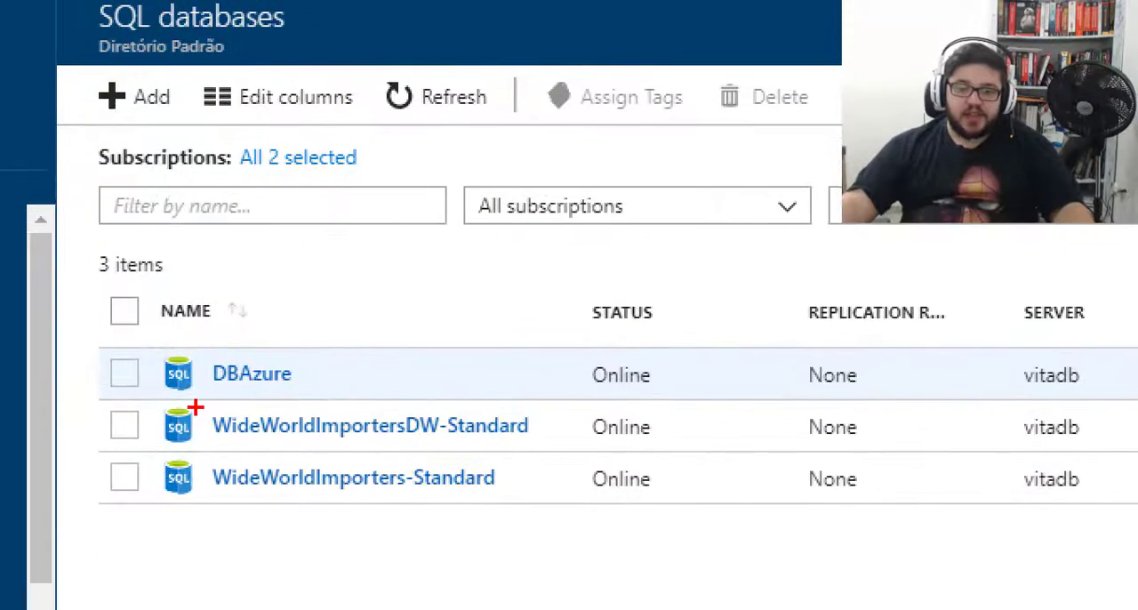
left_click_drag(93, 340, 357, 398)
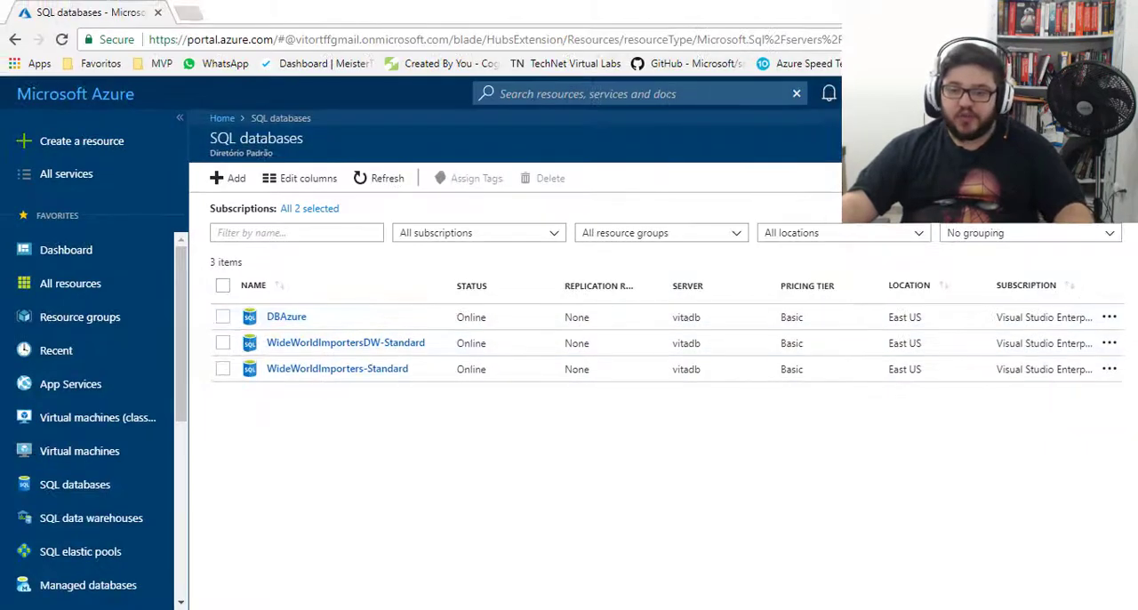
- Switch to SQL Server Management Studio and connect to vitadb.database.windows.net,1433 with SQL Server Authentication, entering the account password
key("alt+Tab")
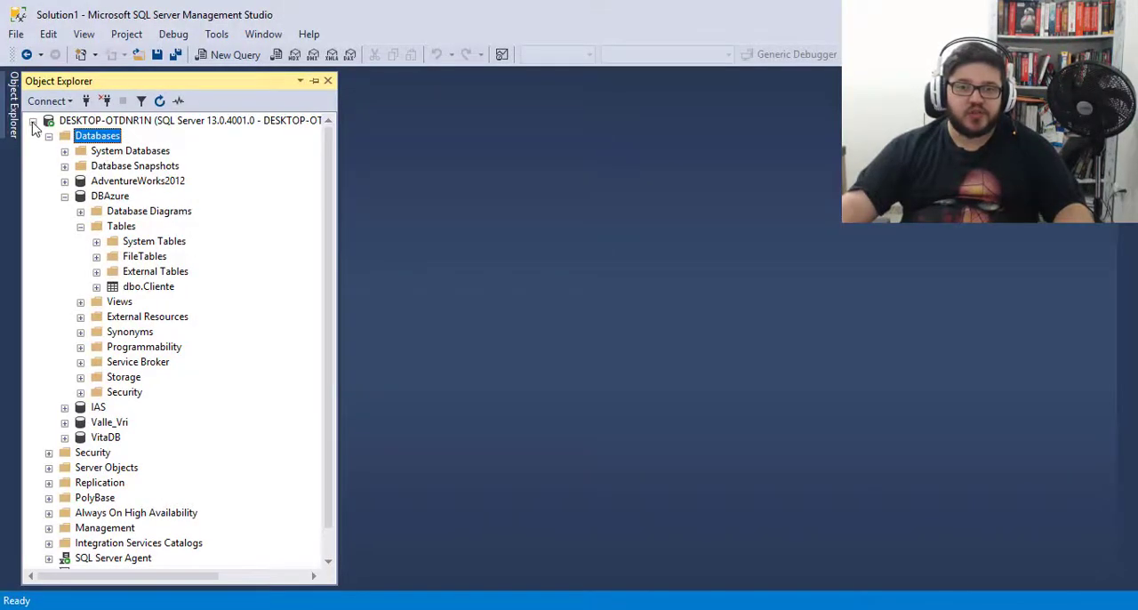
left_click(32, 121)
left_click(48, 101)
left_click(60, 121)
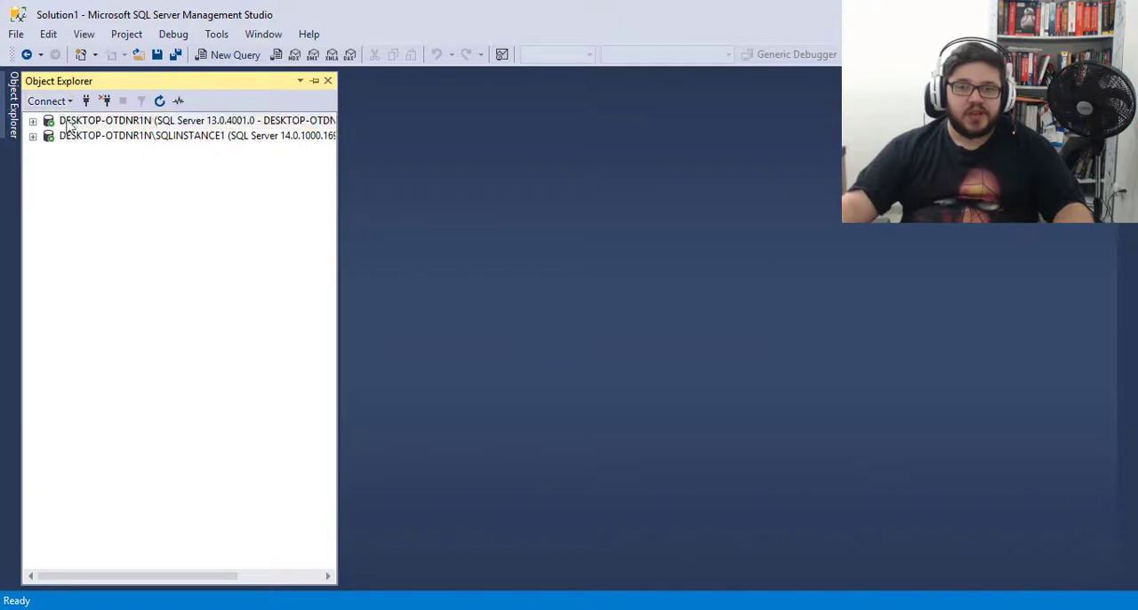
left_click(753, 209)
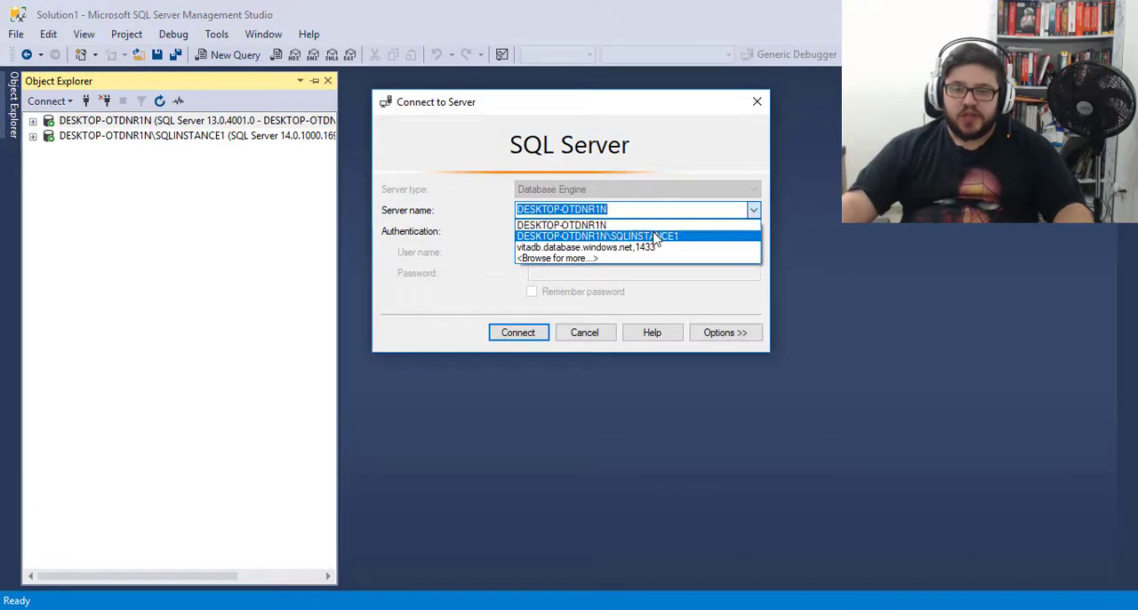
left_click(635, 247)
left_click(572, 274)
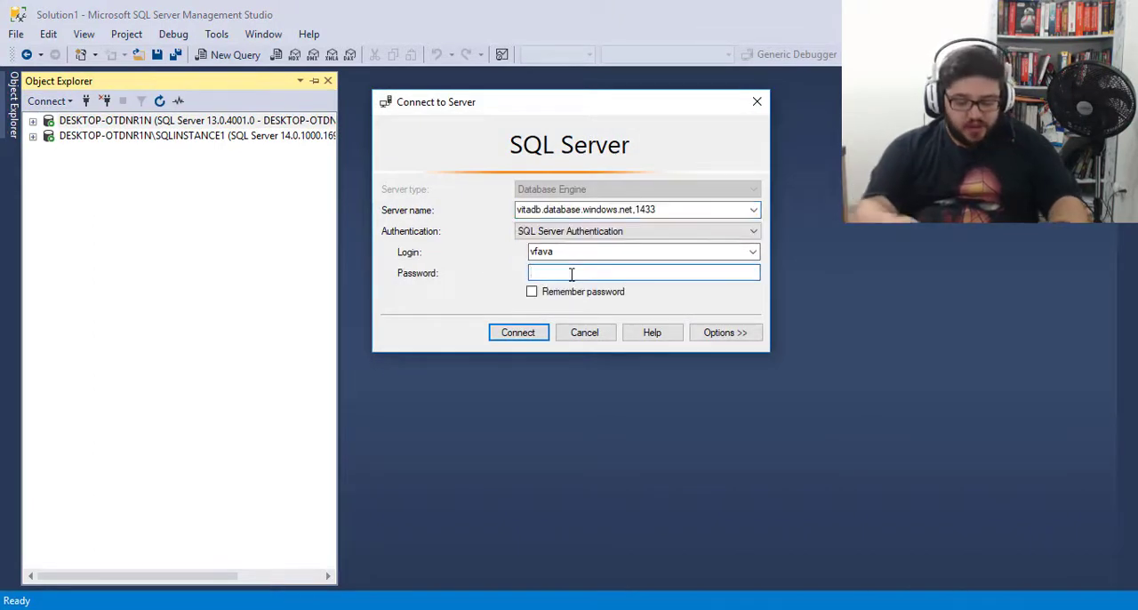
type("*********")
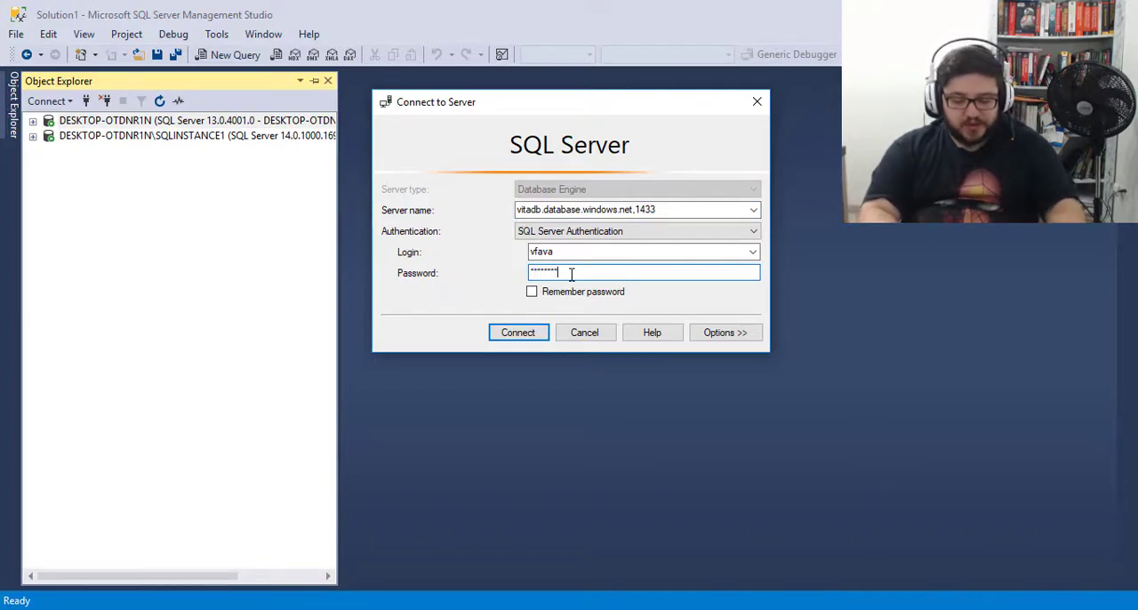
left_click(521, 333)
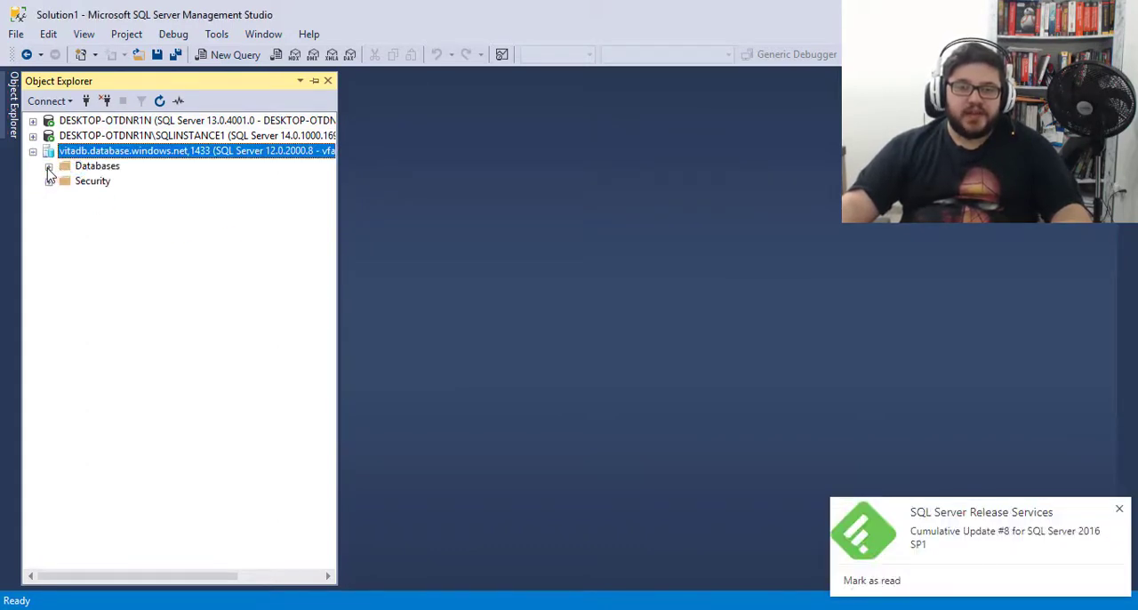
- Expand the Azure server's databases down to the tables of DBAzure to inspect its contents
left_click(49, 168)
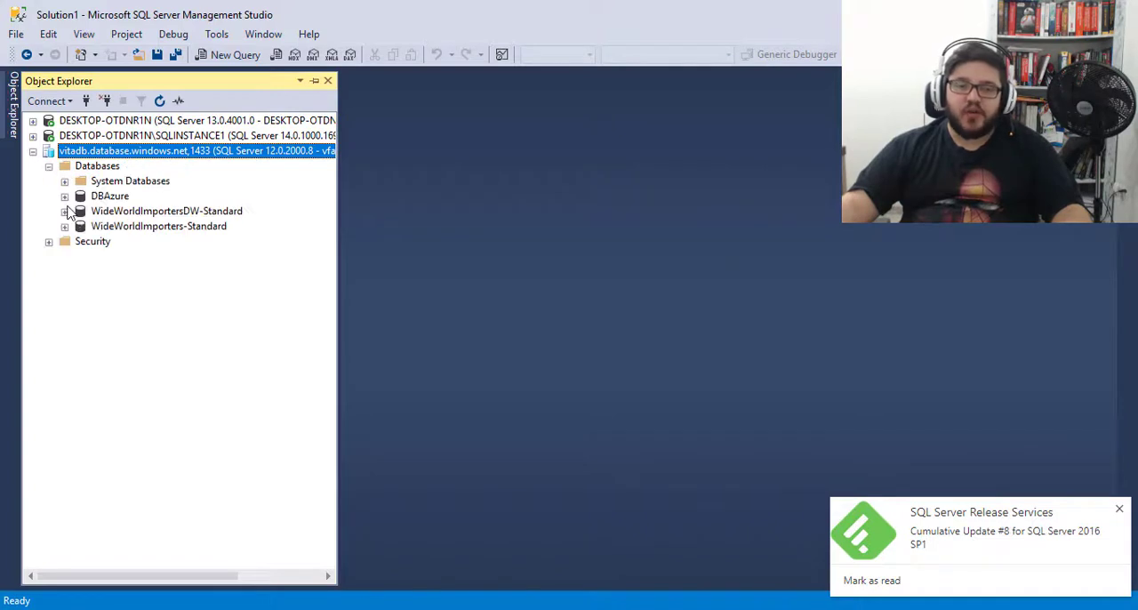
left_click(64, 197)
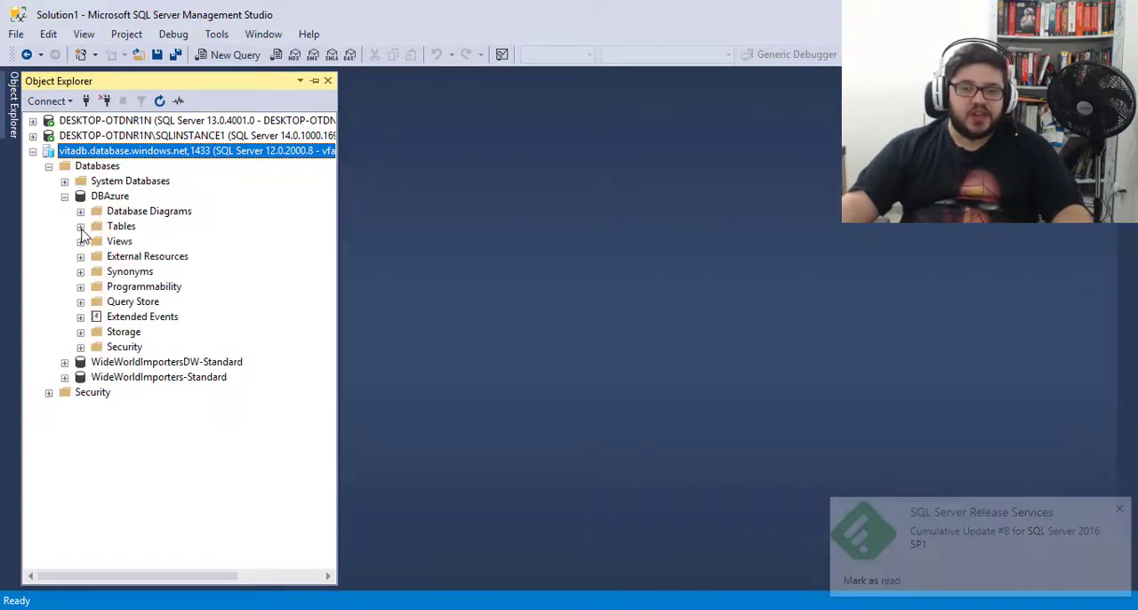
left_click(80, 226)
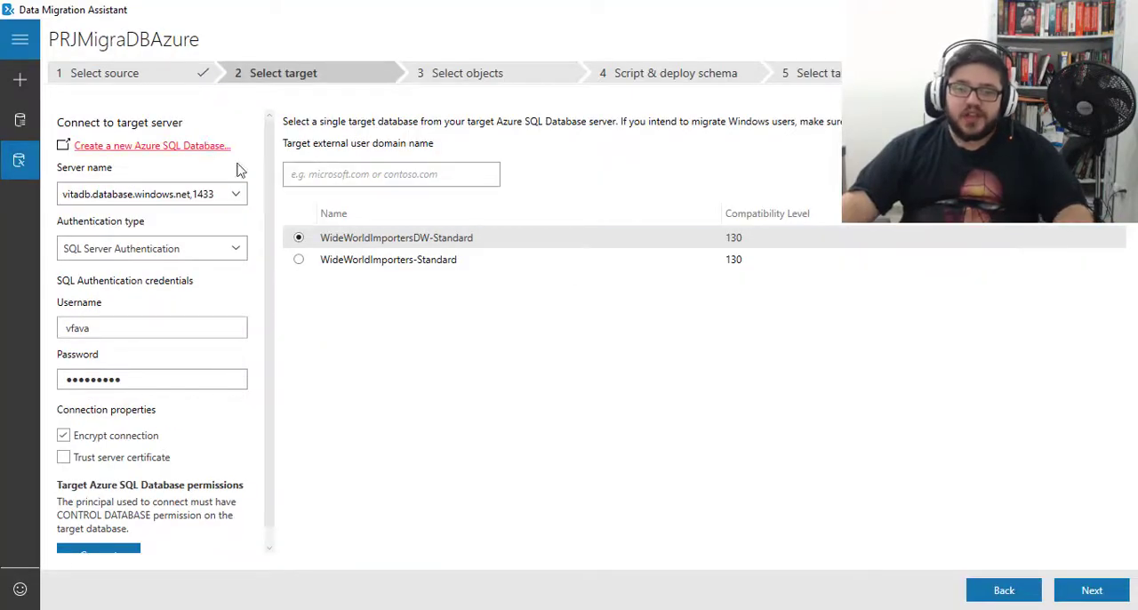
- Switch to Data Migration Assistant, reconnect to the target server and continue to object selection with DBAzure as the target database
scroll(189, 346, "down", 1)
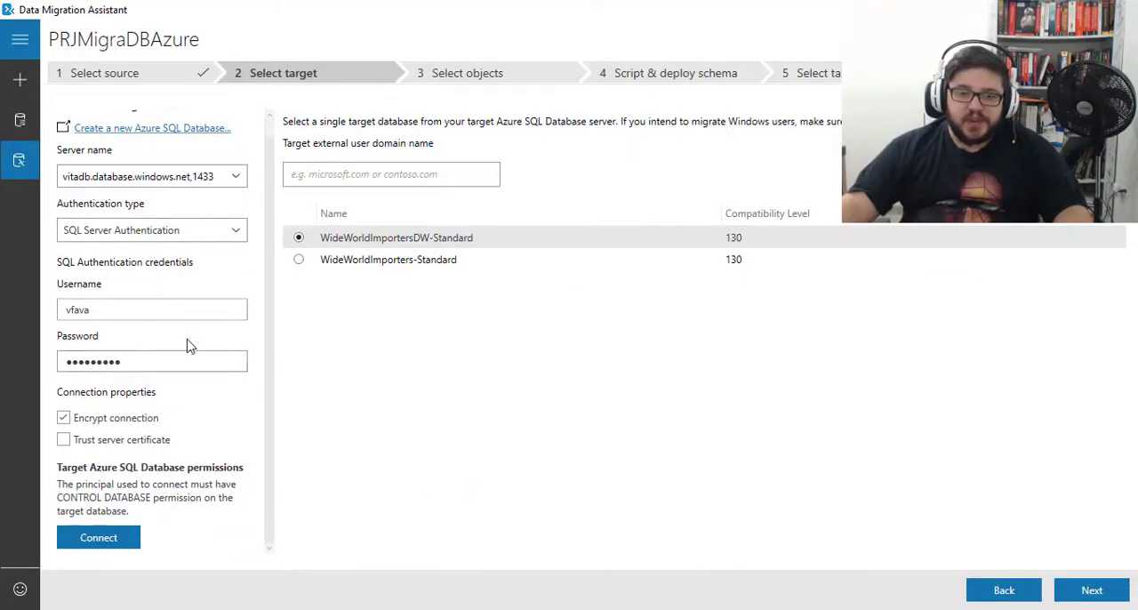
left_click(108, 544)
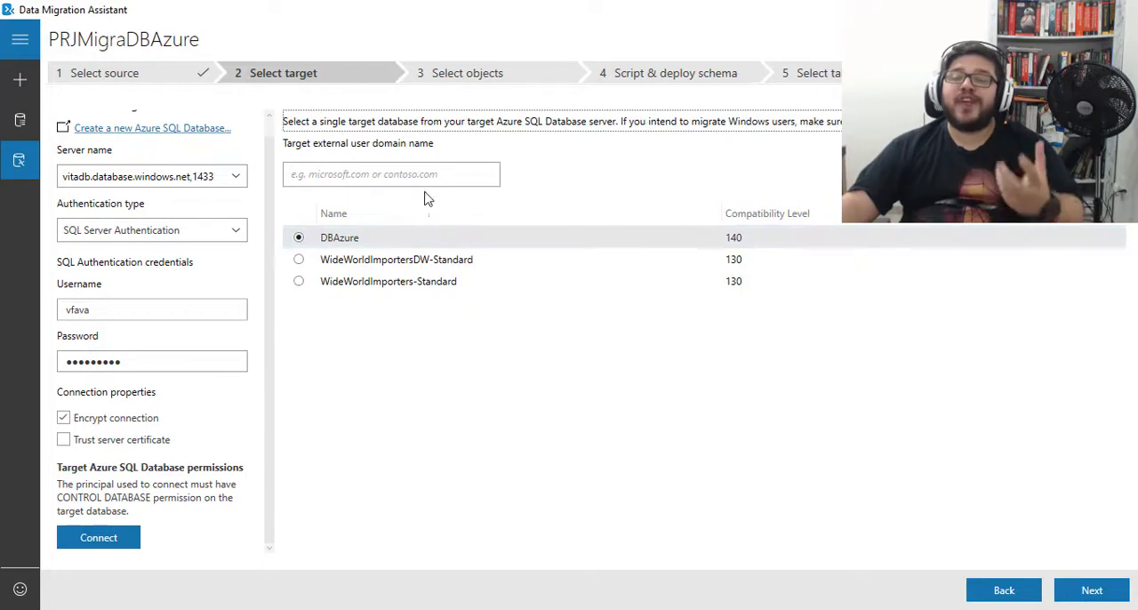
left_click(1085, 597)
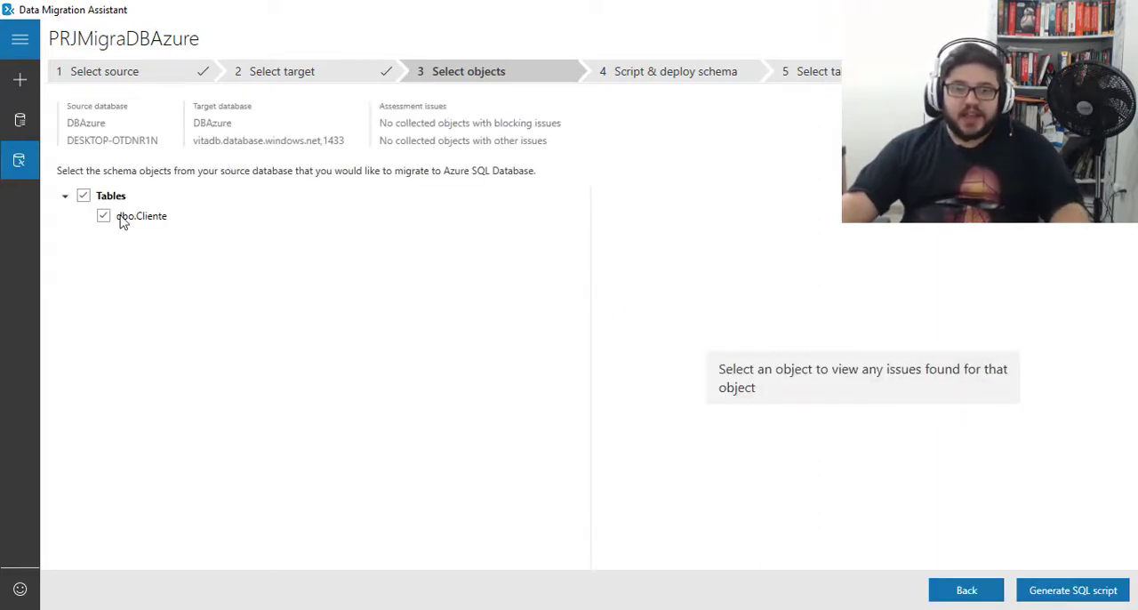
- Check the dbo.Cliente table for issues and review the source and target database details
left_click(144, 219)
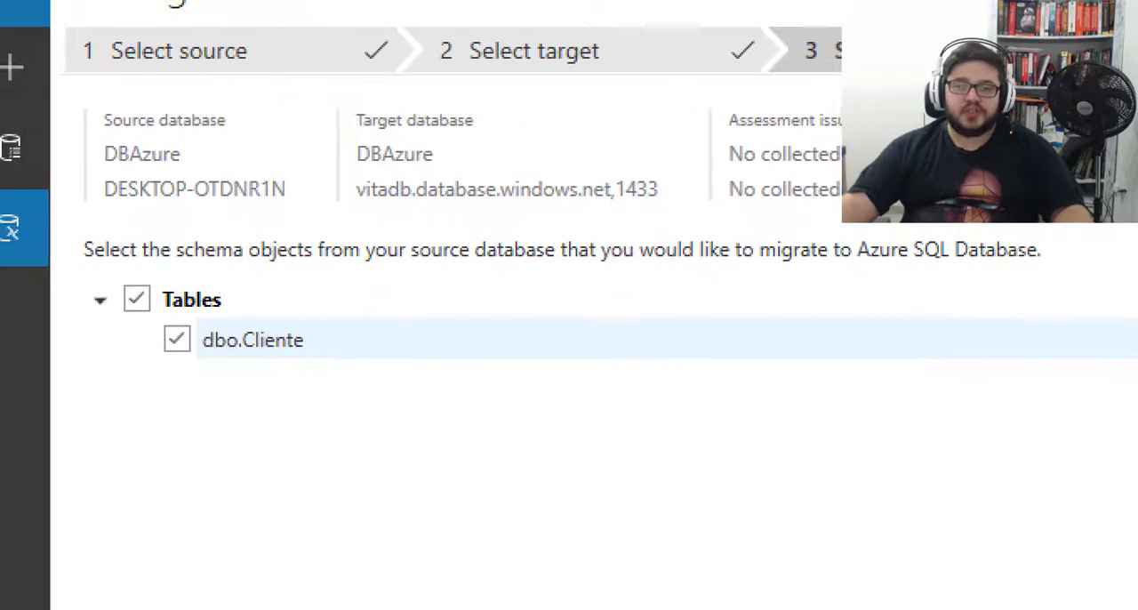
mouse_move(80, 103)
left_mouse_down()
mouse_move(279, 216)
mouse_move(306, 215)
left_mouse_up()
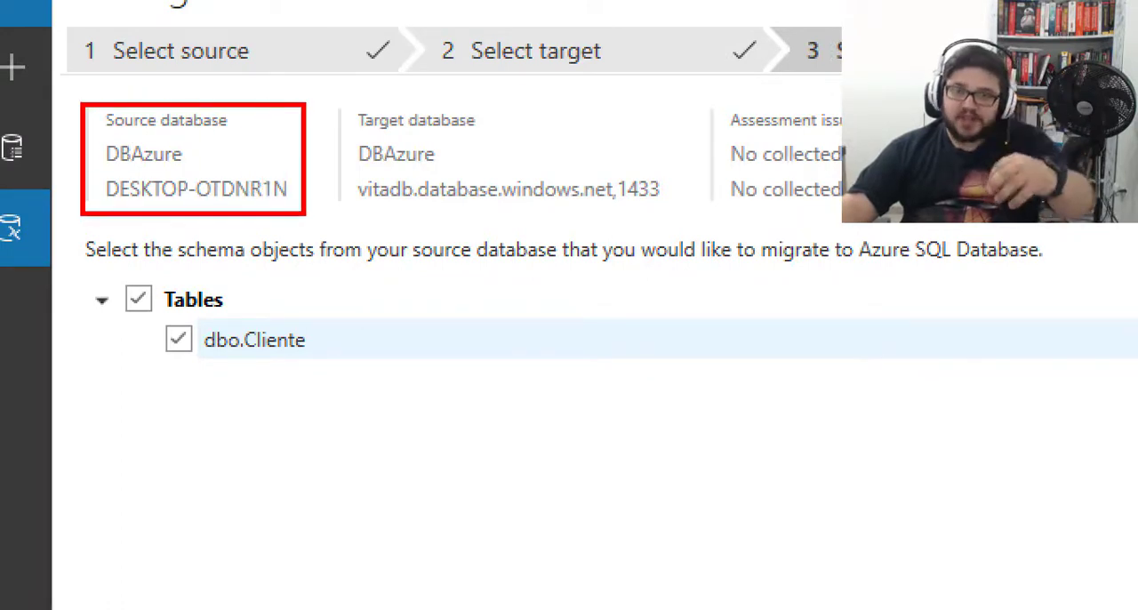
mouse_move(346, 108)
left_mouse_down()
mouse_move(599, 221)
mouse_move(688, 216)
mouse_move(683, 145)
left_mouse_up()
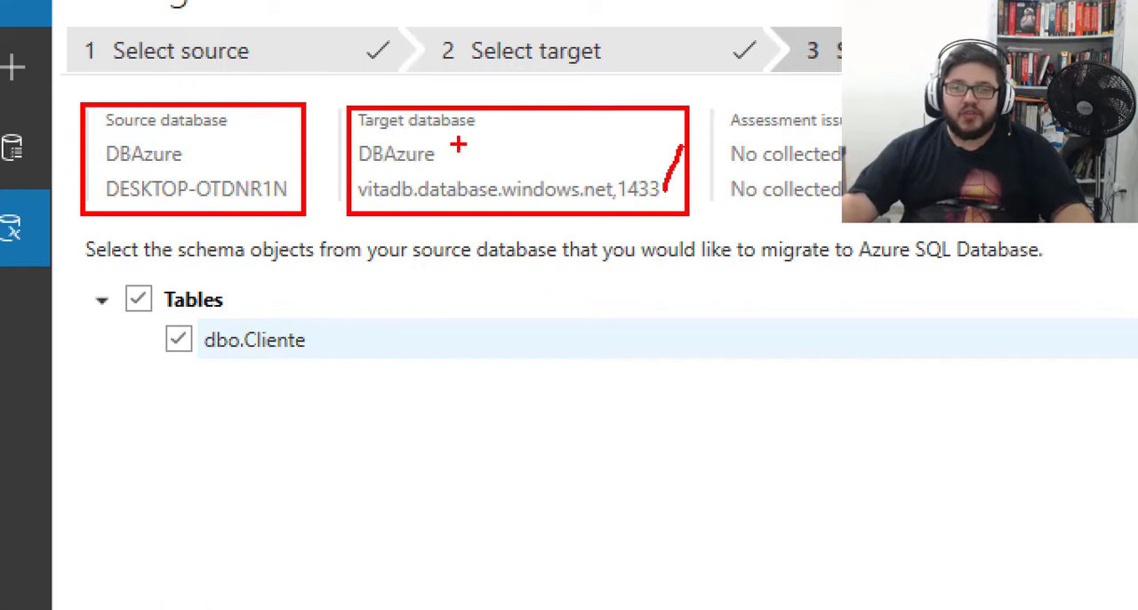
left_click_drag(447, 154, 488, 133)
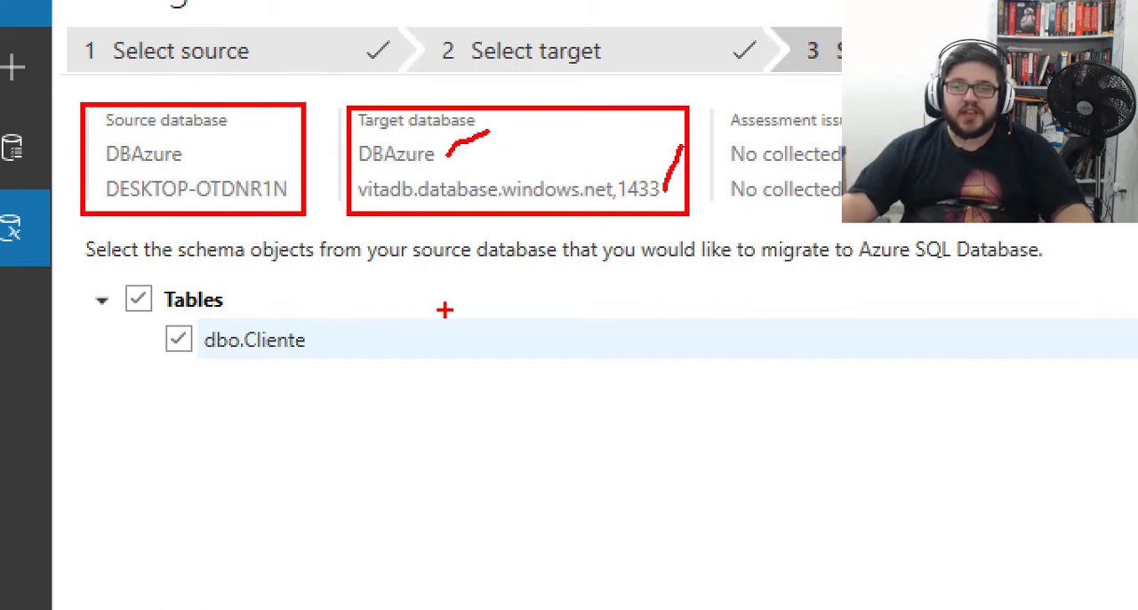
mouse_move(71, 263)
left_mouse_down()
mouse_move(102, 294)
mouse_move(384, 402)
left_mouse_up()
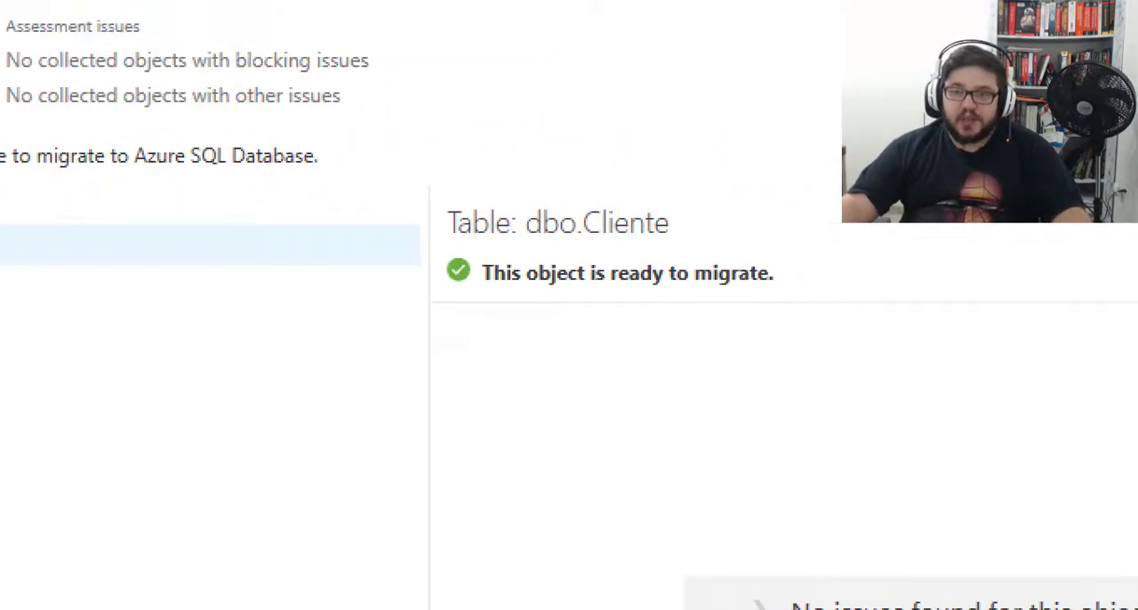
left_click_drag(413, 180, 943, 322)
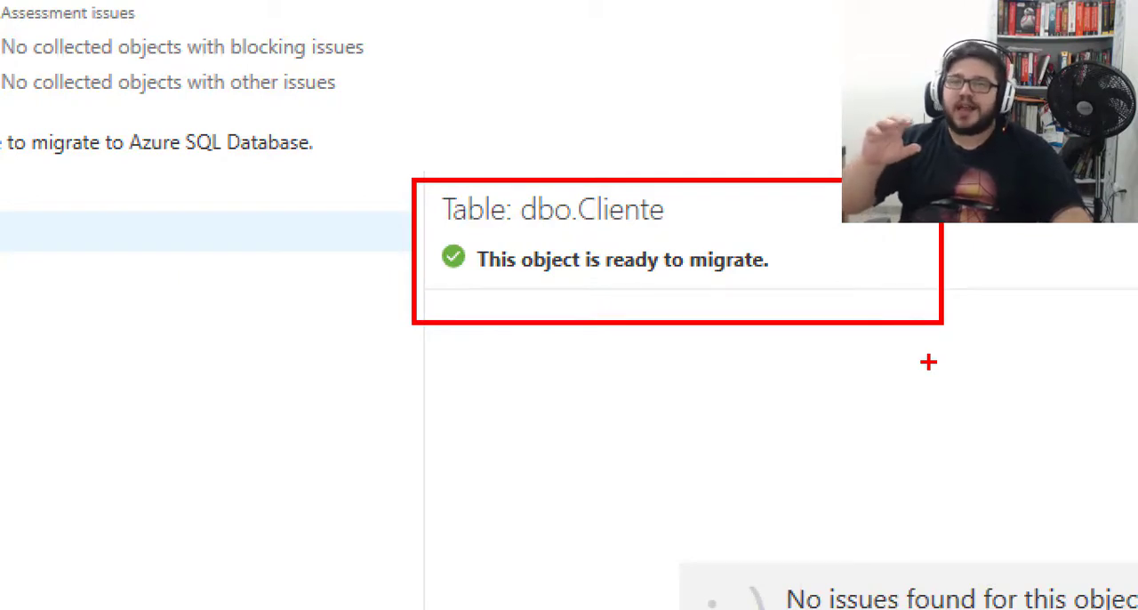
key("Escape")
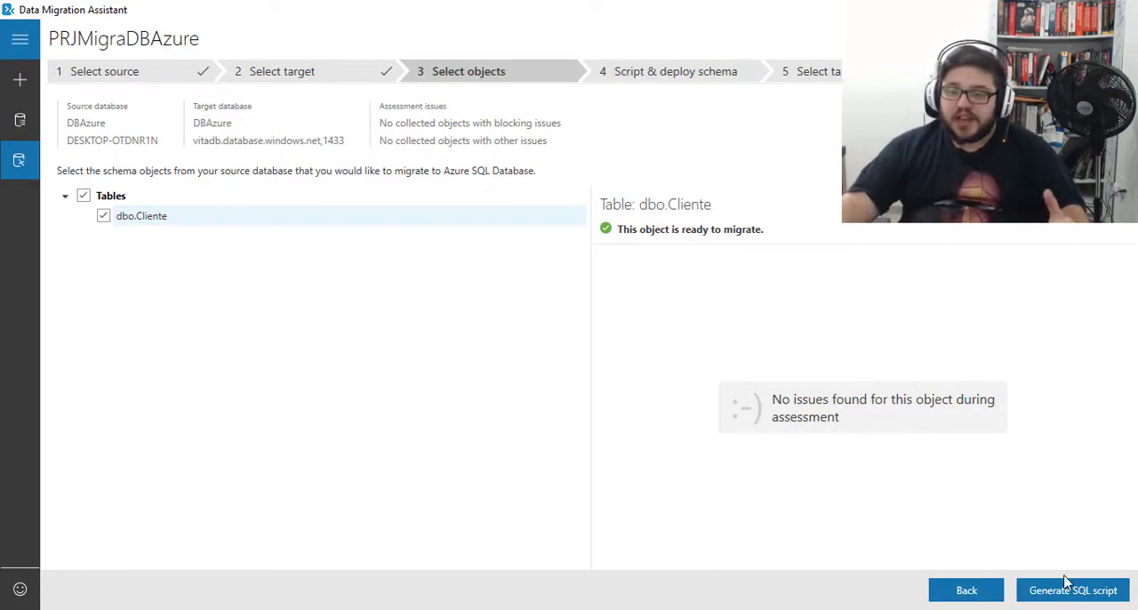
- Generate the SQL schema script for the selected dbo.Cliente table and copy the script
left_click(1058, 601)
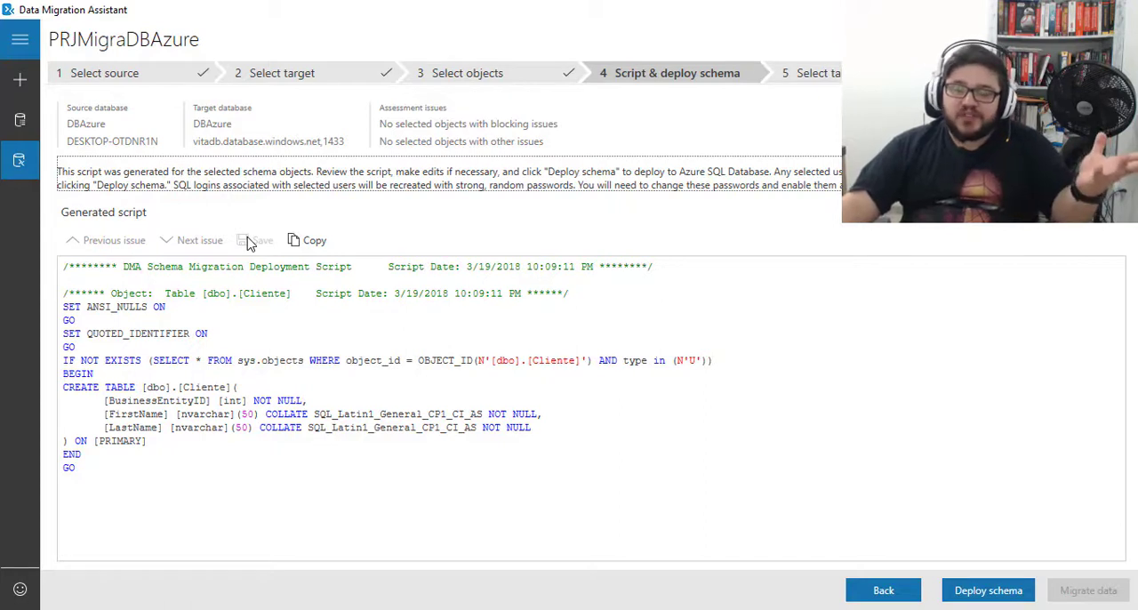
left_click(310, 241)
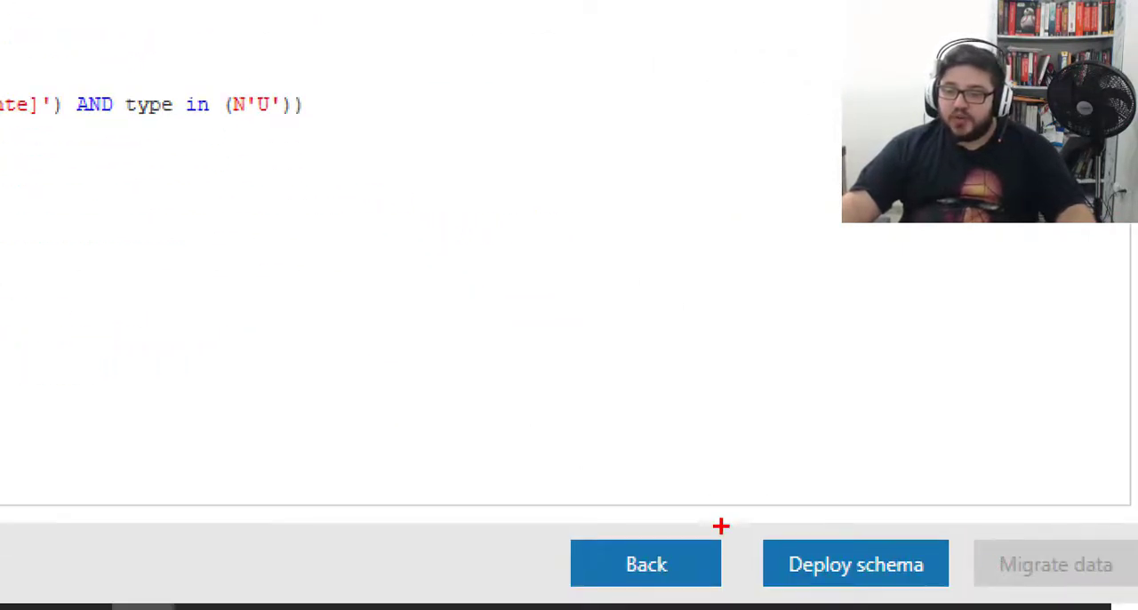
left_click_drag(747, 529, 969, 601)
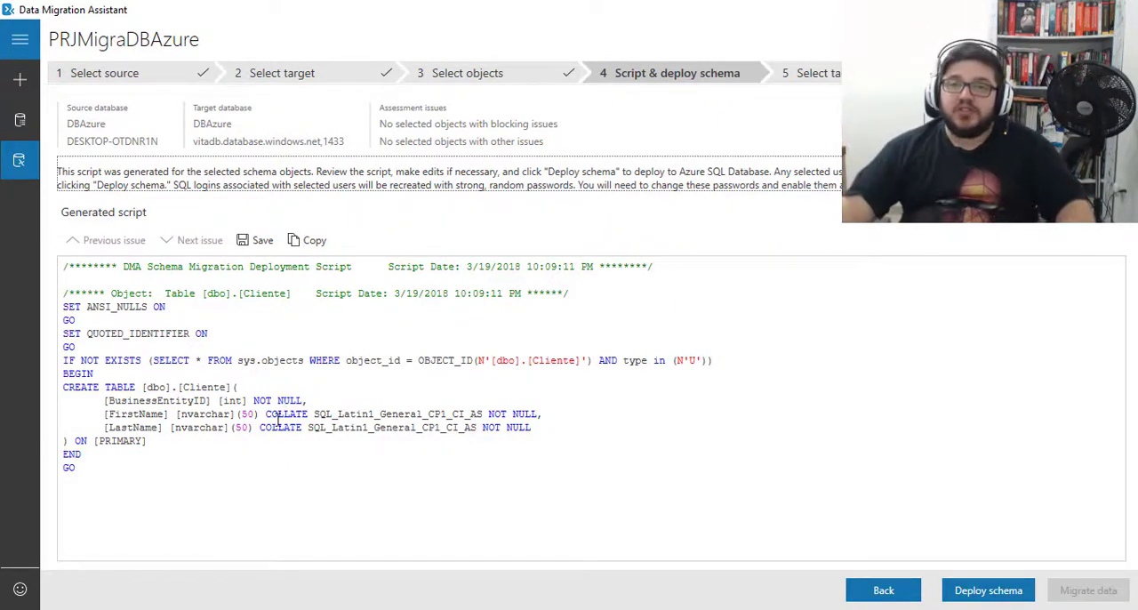
- Deploy the generated schema to the DBAzure target database and review the deployment results
left_click(989, 591)
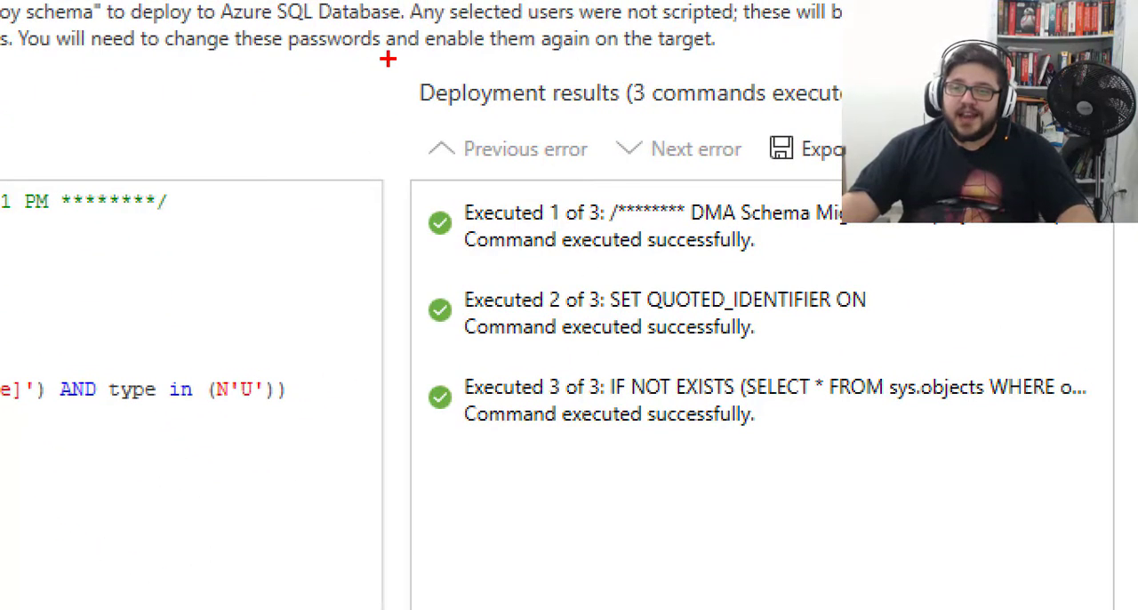
mouse_move(389, 57)
left_mouse_down()
mouse_move(737, 343)
mouse_move(1090, 516)
left_mouse_up()
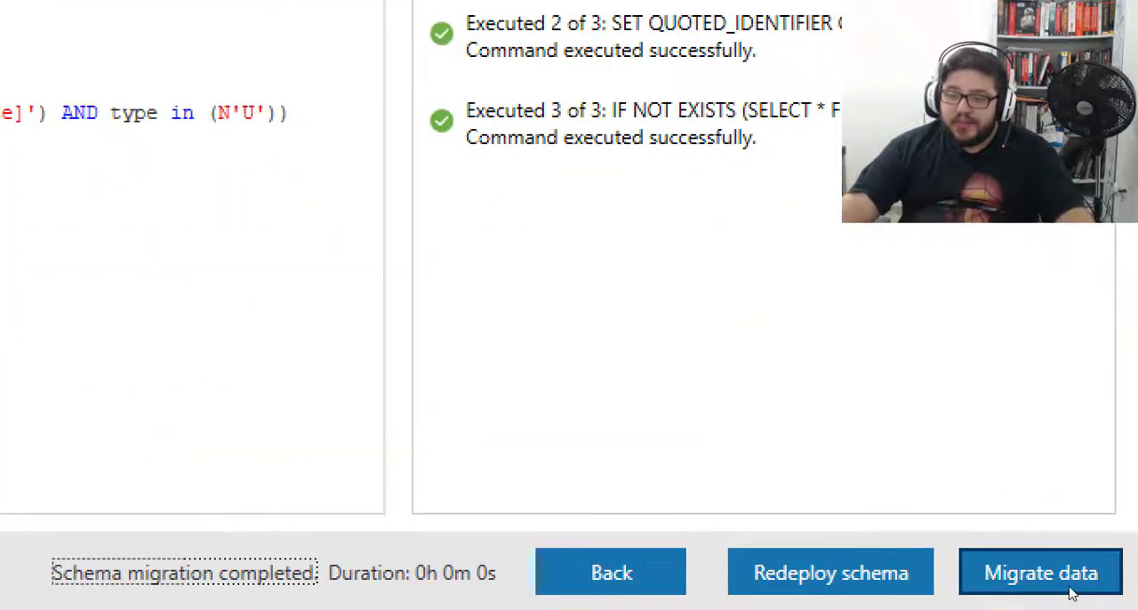
mouse_move(947, 536)
left_mouse_down()
mouse_move(992, 573)
mouse_move(1092, 605)
mouse_move(1129, 597)
left_mouse_up()
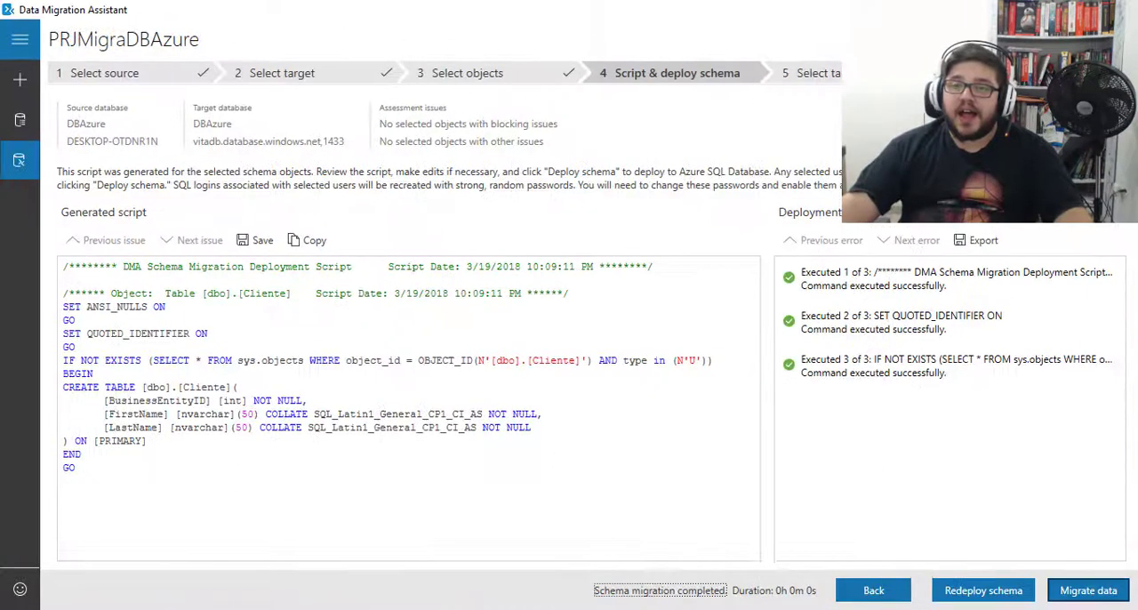
- Proceed to the data migration with the [dbo].[Cliente] table selected and start migrating its data
left_click(1086, 591)
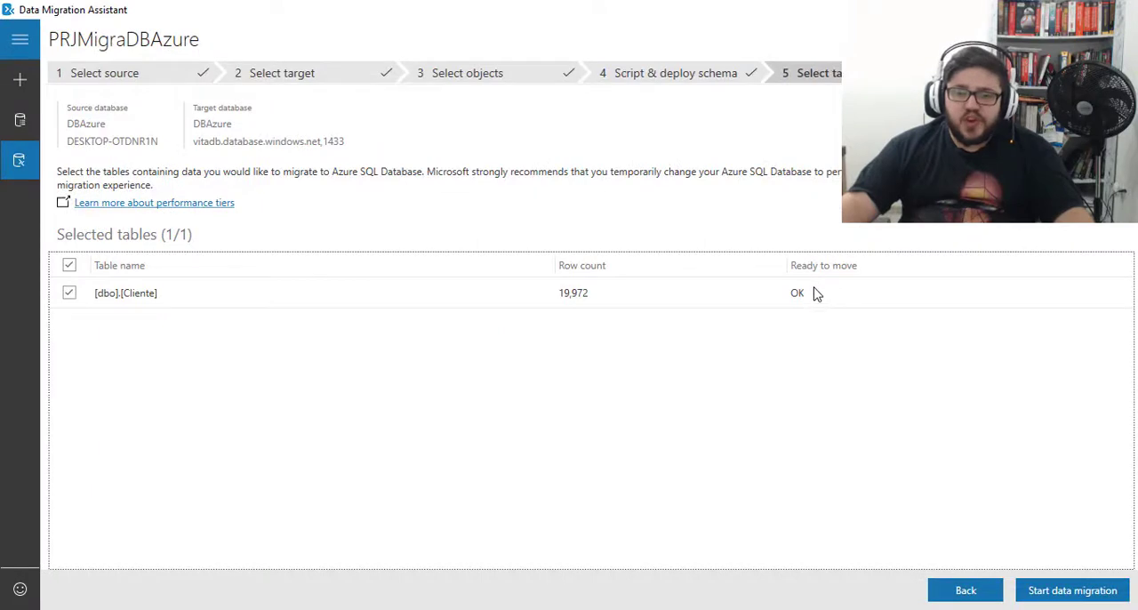
left_click(1058, 601)
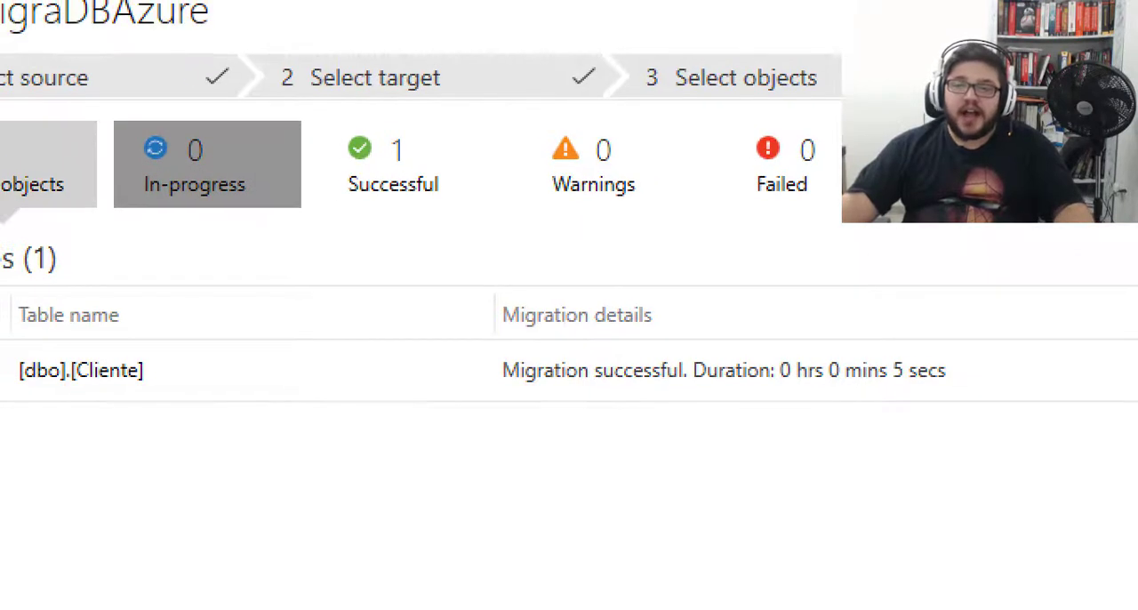
left_click_drag(246, 152, 264, 115)
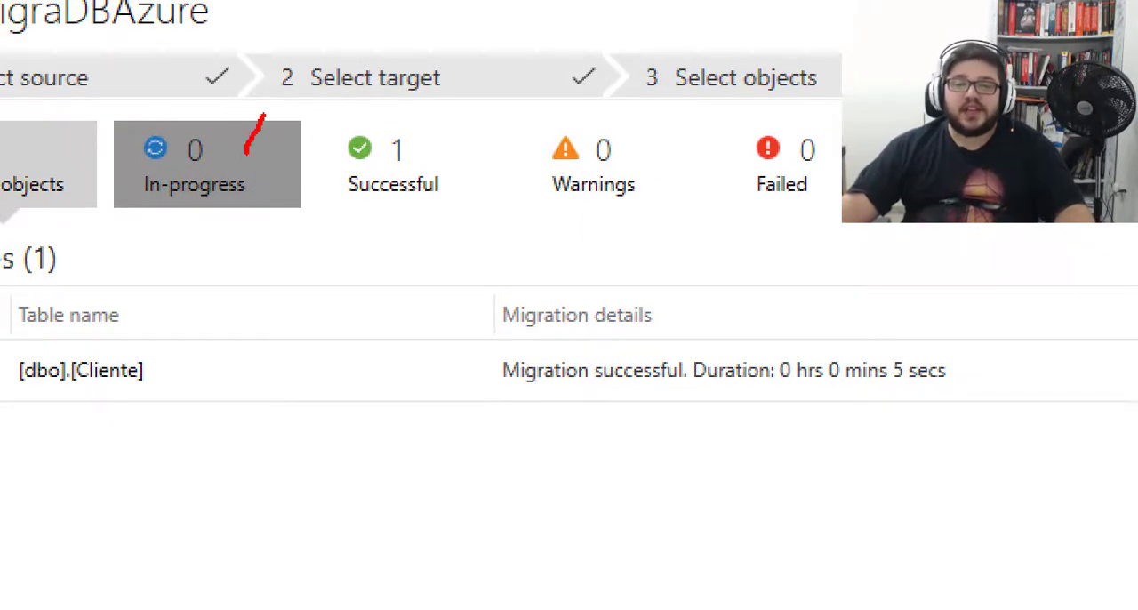
left_click_drag(413, 152, 437, 121)
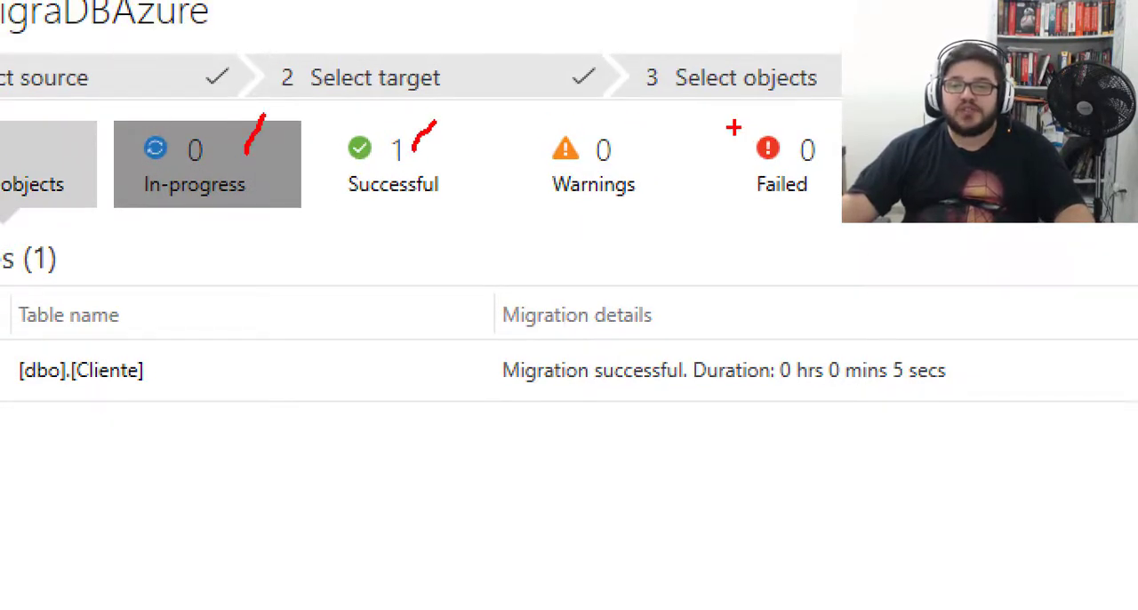
left_click_drag(720, 125, 849, 214)
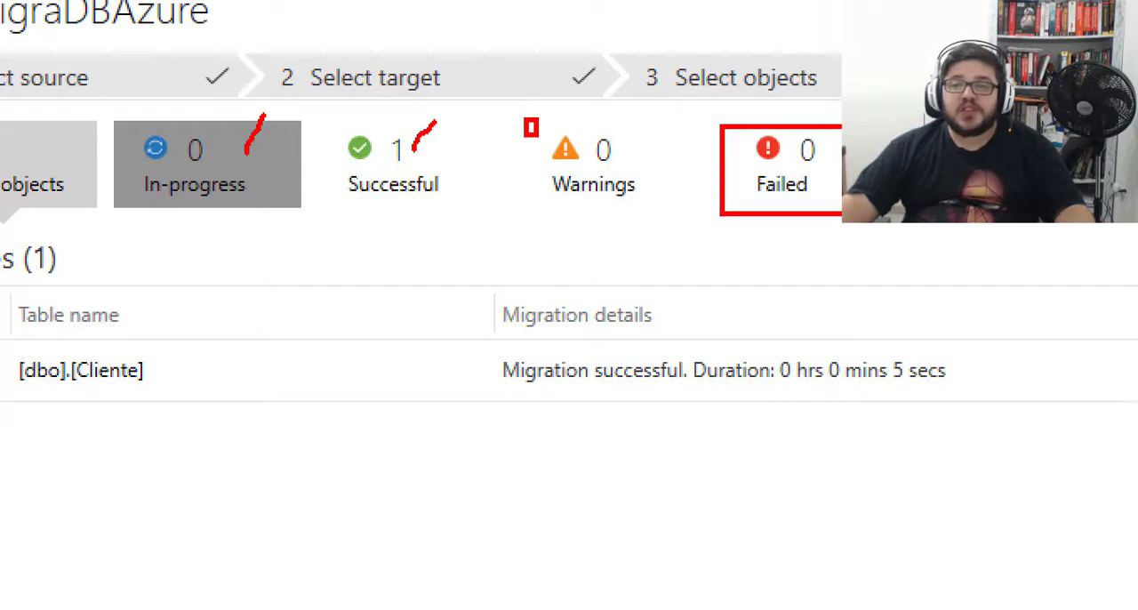
left_click_drag(537, 136, 682, 231)
mouse_move(324, 116)
left_mouse_down()
mouse_move(377, 166)
mouse_move(480, 215)
left_mouse_up()
key("Escape")
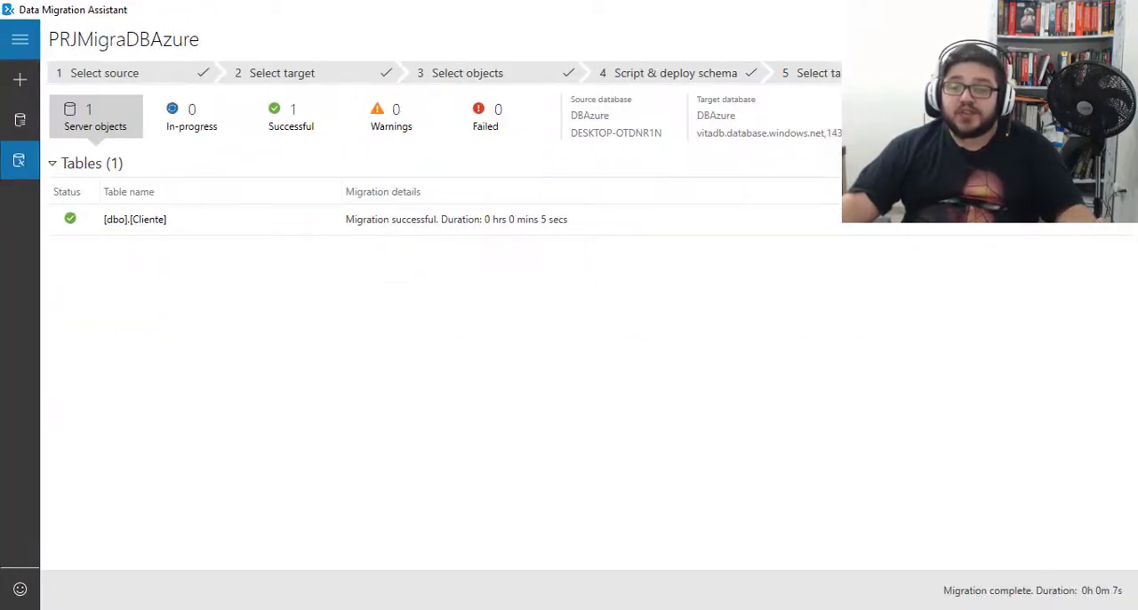
- Switch to SQL Server Management Studio and refresh the tables of DBAzure on the Azure server to check for dbo.Cliente
left_click(617, 578)
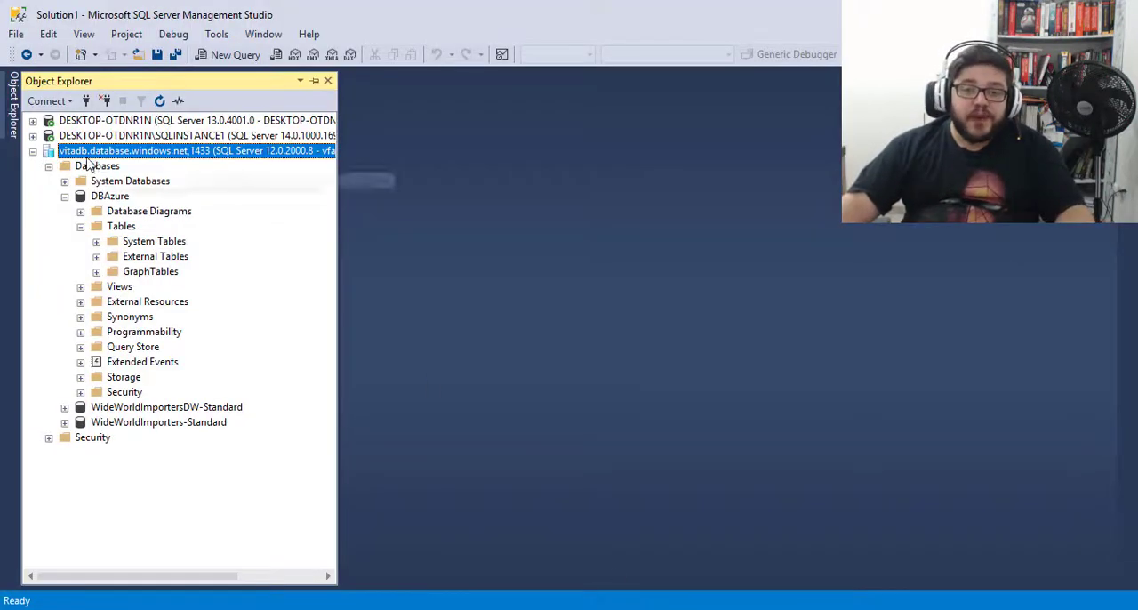
left_click(112, 197)
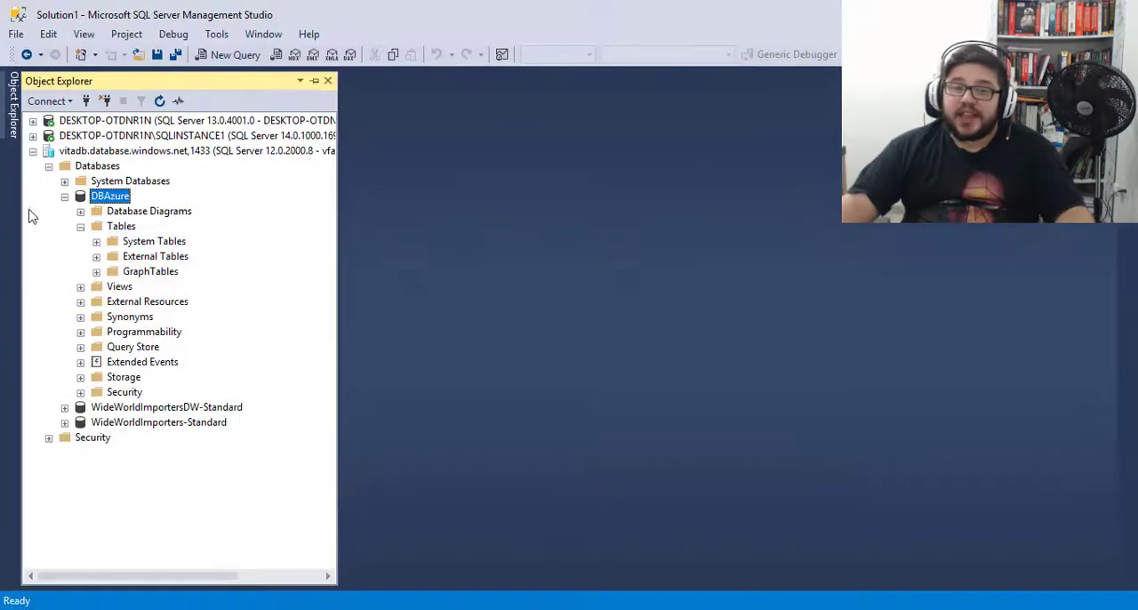
left_click(245, 308)
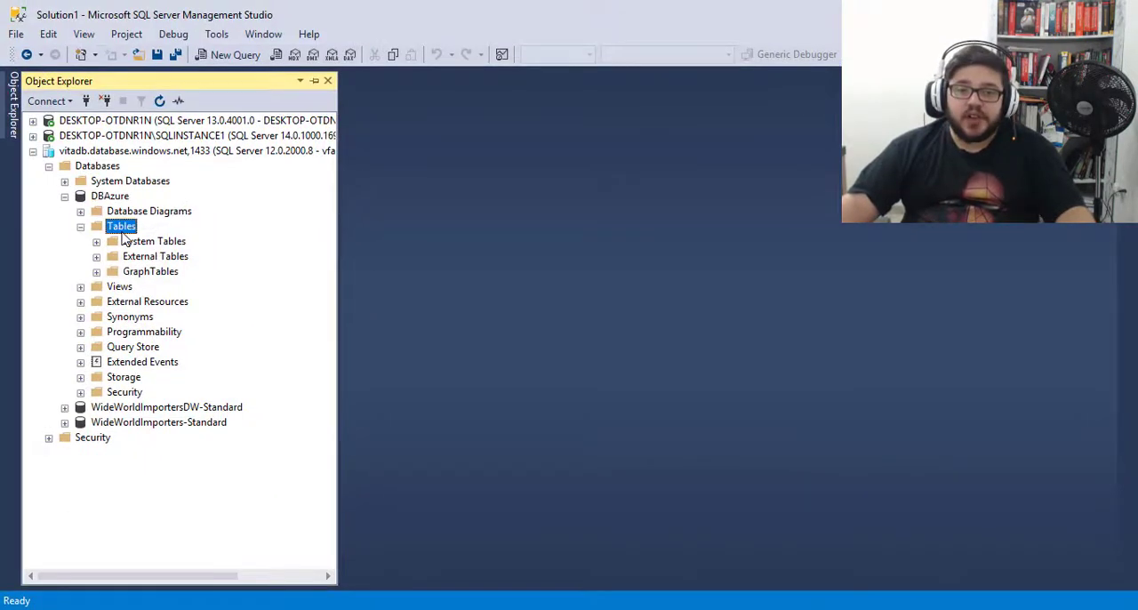
left_click(159, 100)
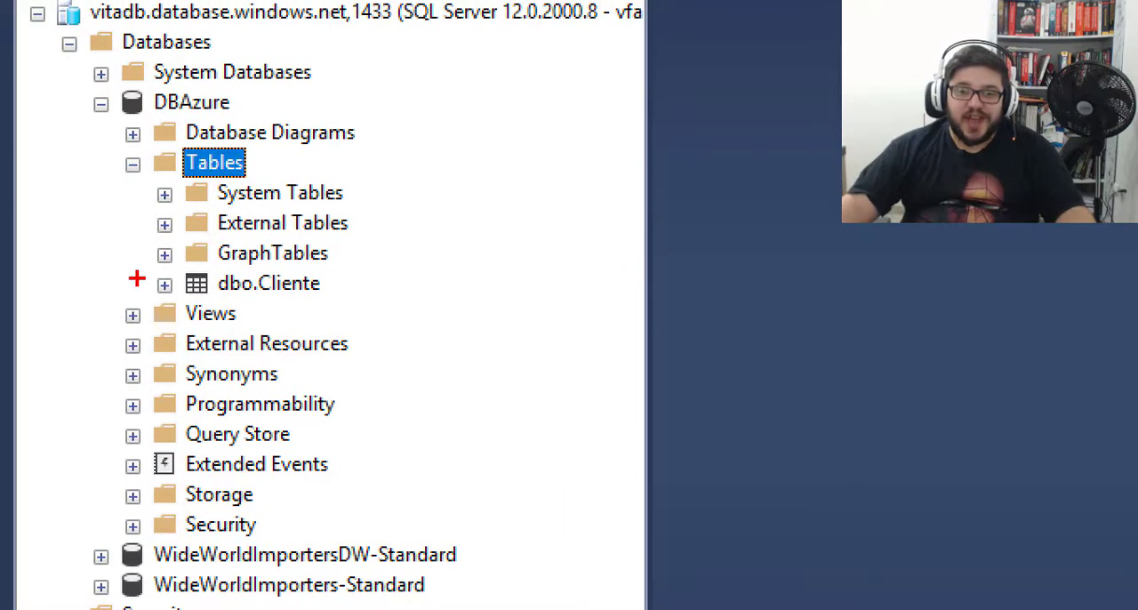
left_click_drag(130, 258, 391, 308)
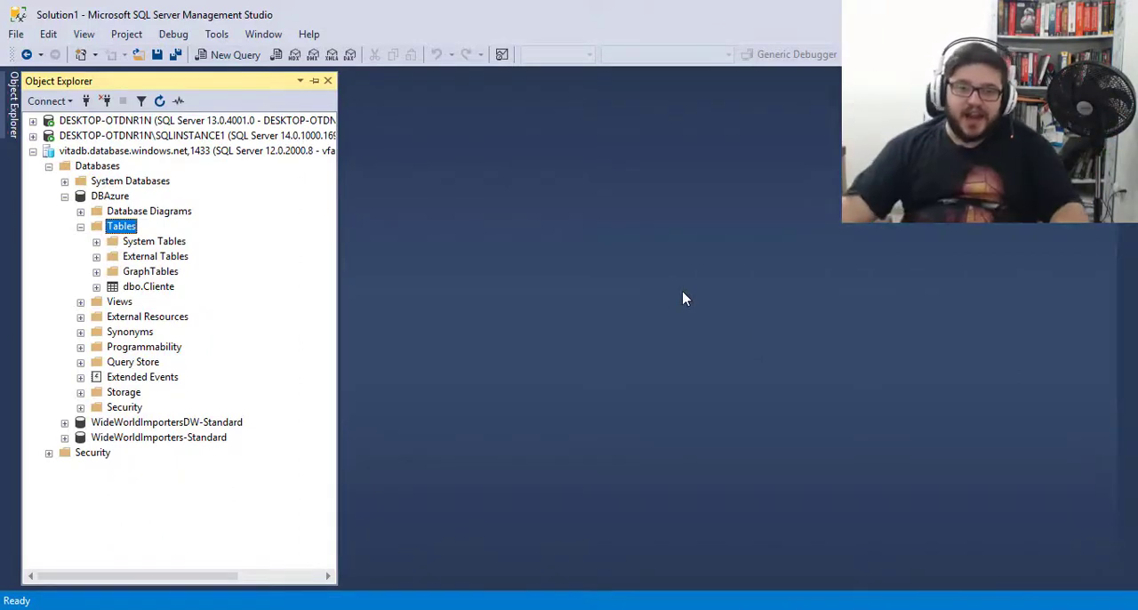
- Query the top 1000 rows of dbo.Cliente in the Azure DBAzure database, enlarge the results area and select all returned rows
left_click(138, 290)
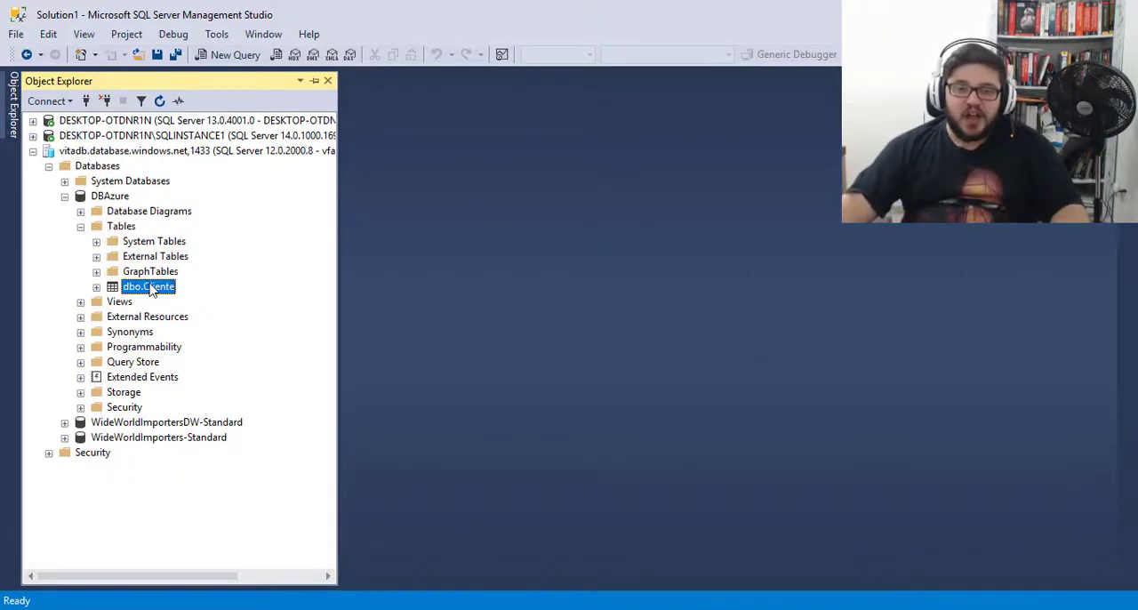
right_click(149, 284)
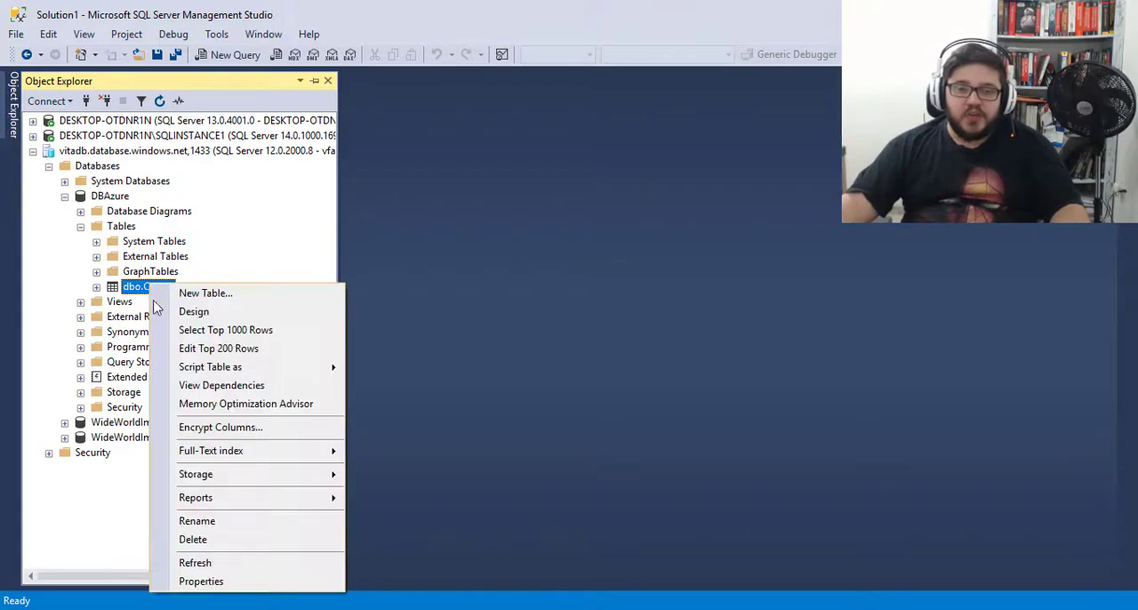
left_click(227, 333)
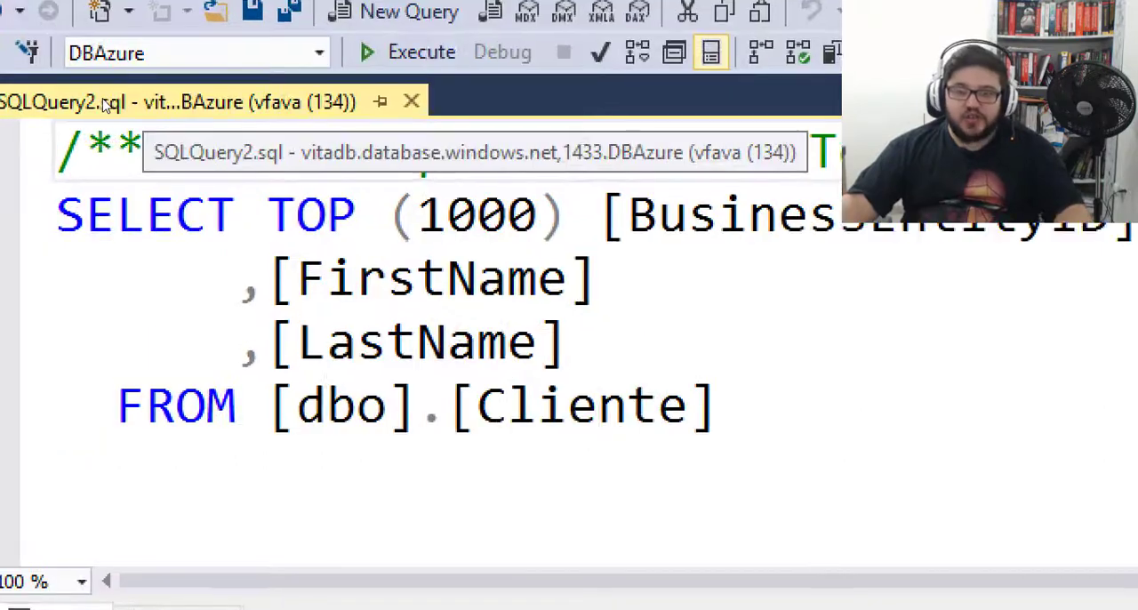
mouse_move(279, 131)
left_mouse_down()
mouse_move(592, 175)
mouse_move(575, 175)
left_mouse_up()
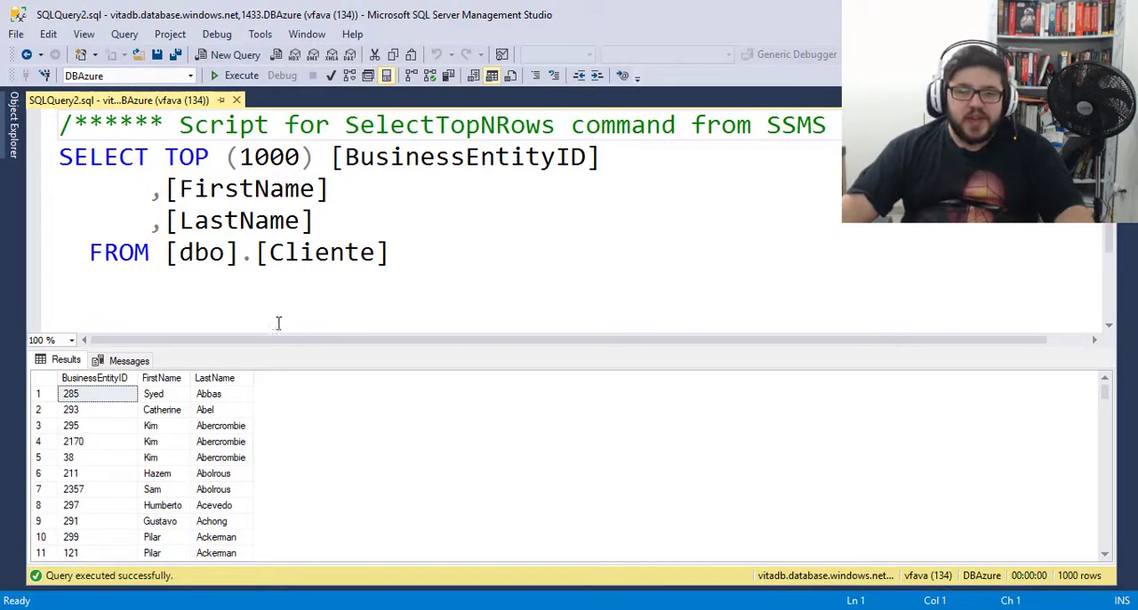
left_click_drag(279, 353, 264, 299)
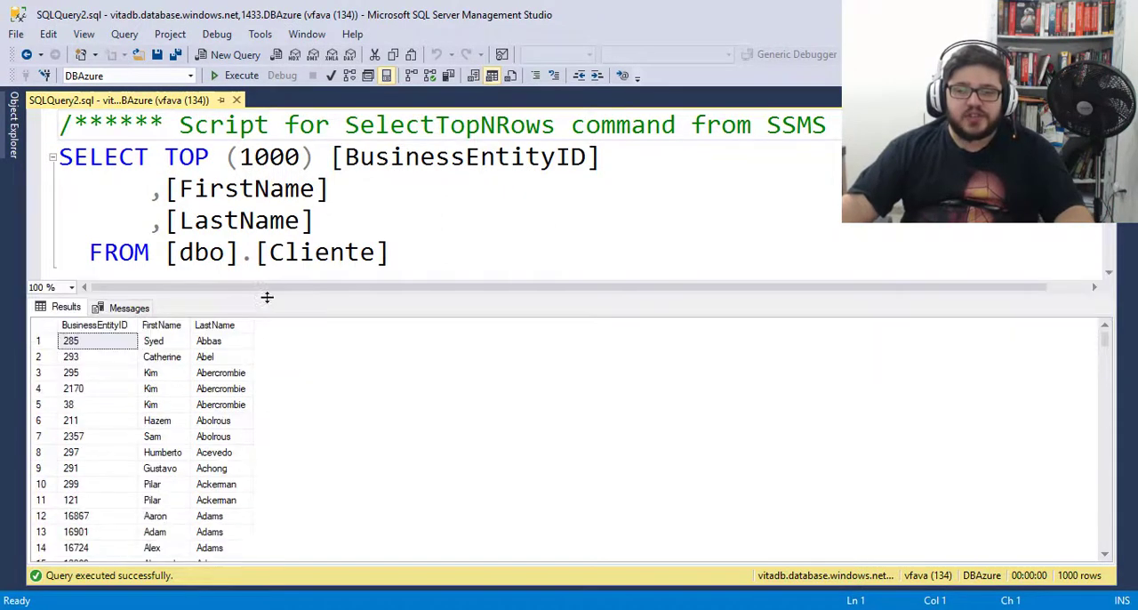
left_click(52, 326)
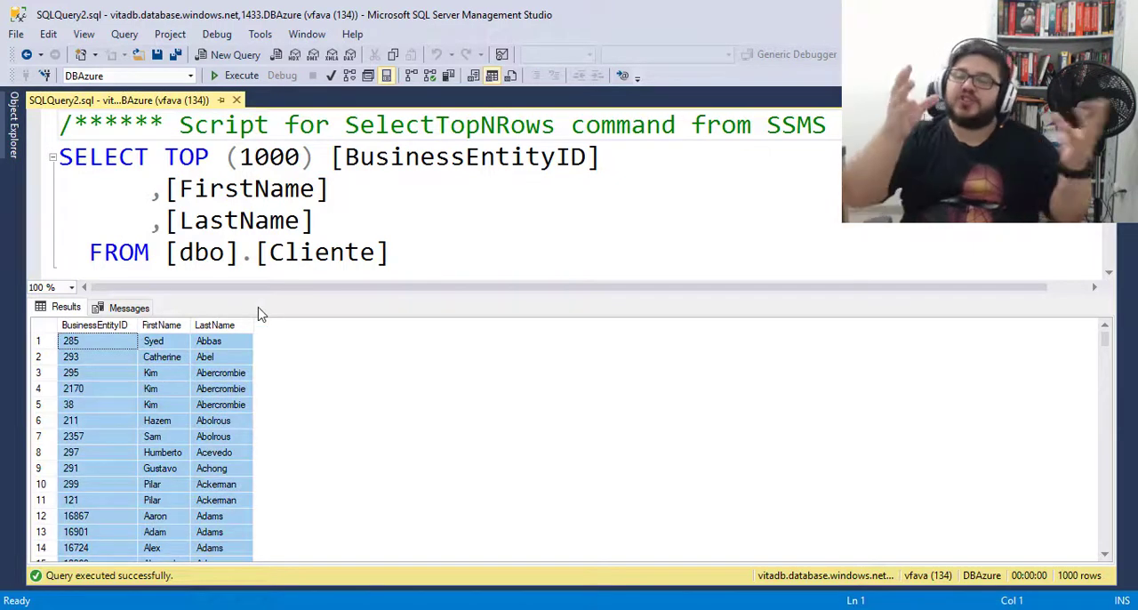